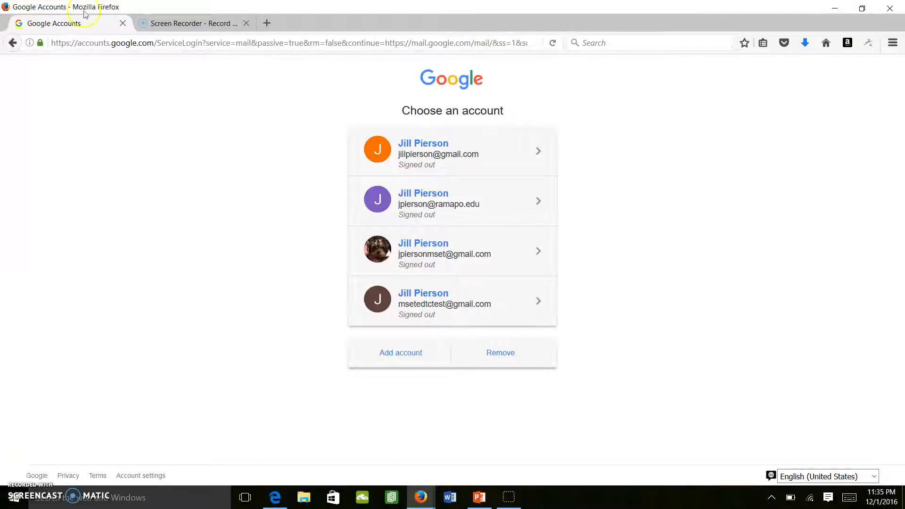
Step: Go to gmail.com and choose the third listed account to sign in to its inbox
click(174, 44)
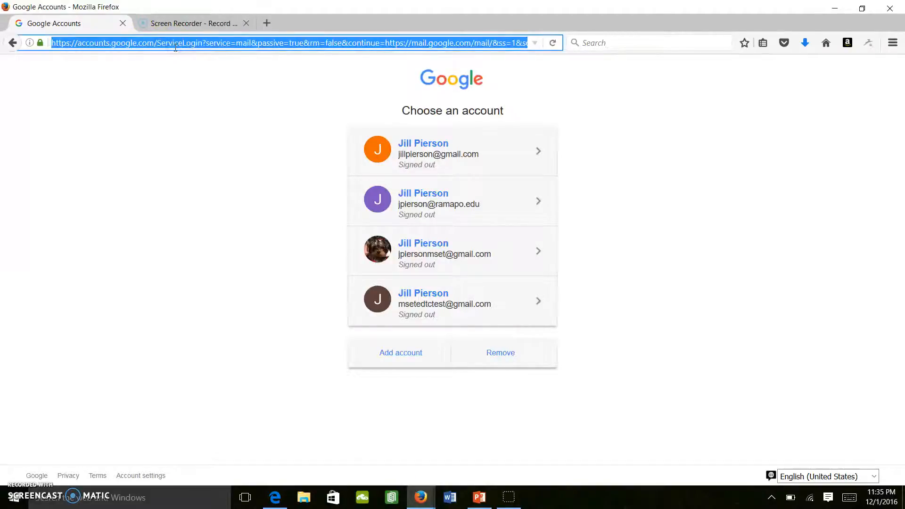
text(gmail)
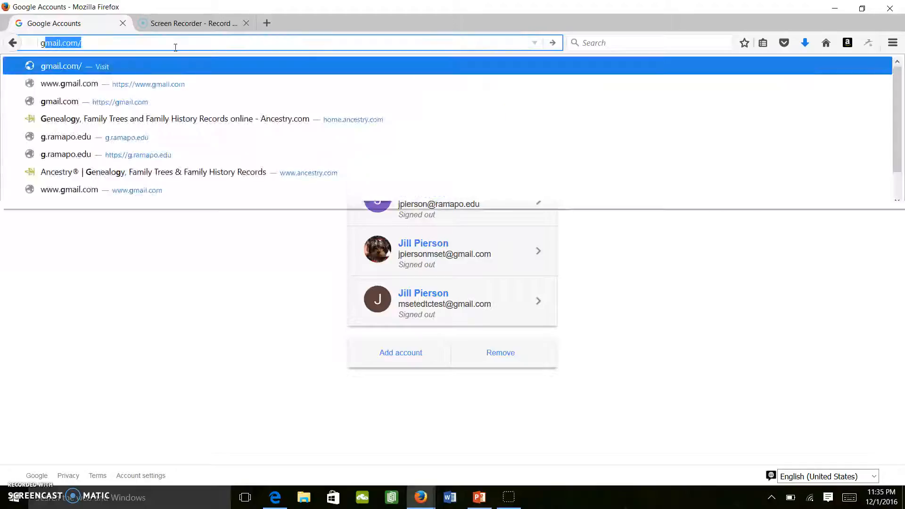
text(.com)
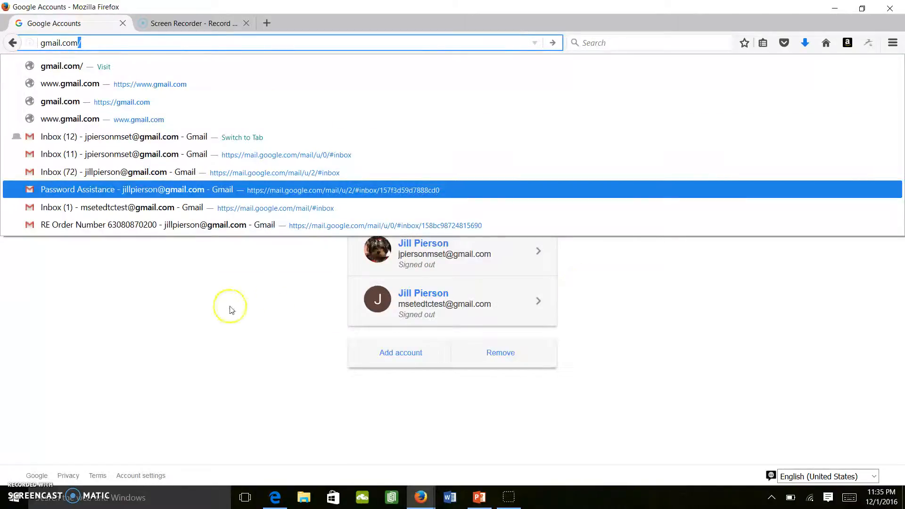
key(Return)
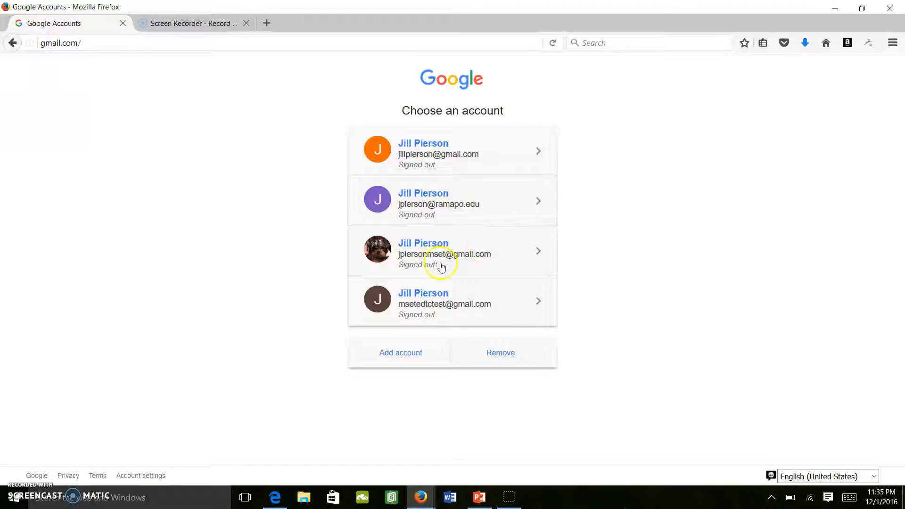
click(450, 246)
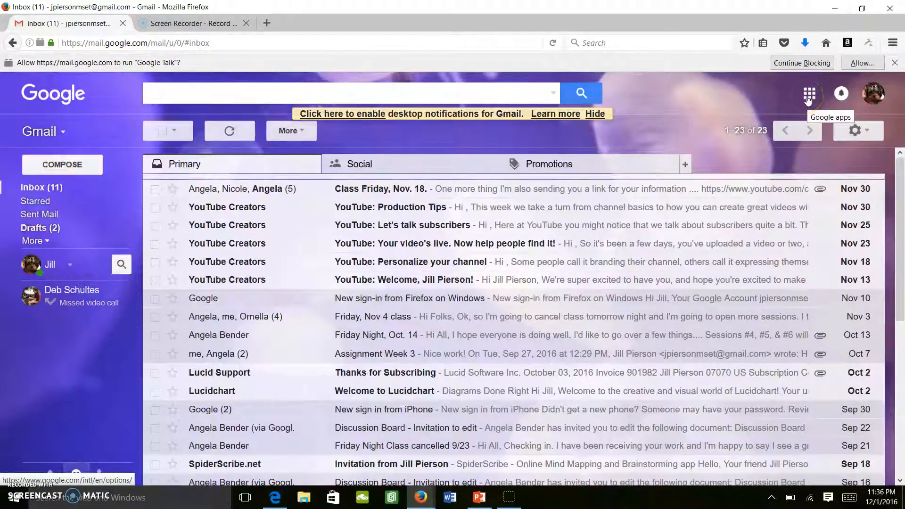
Step: Expand the Google apps list and open the full page of Google products
click(809, 97)
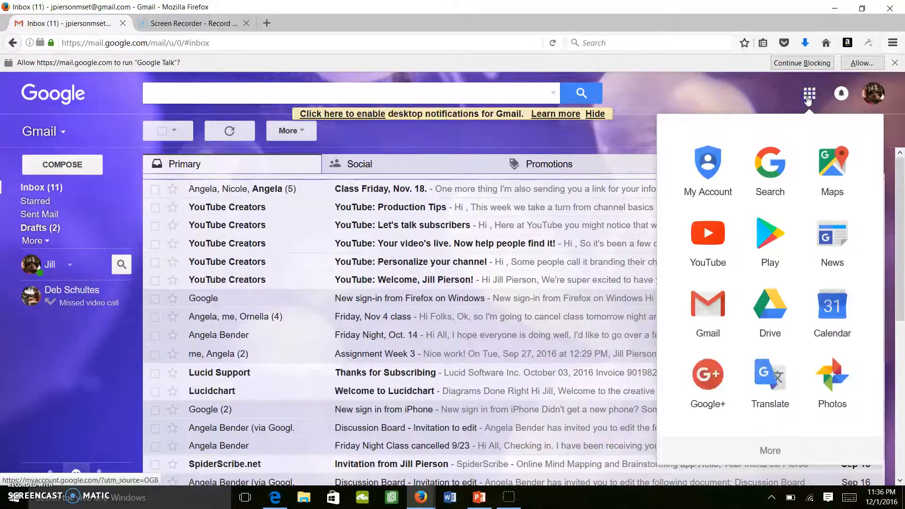
click(753, 402)
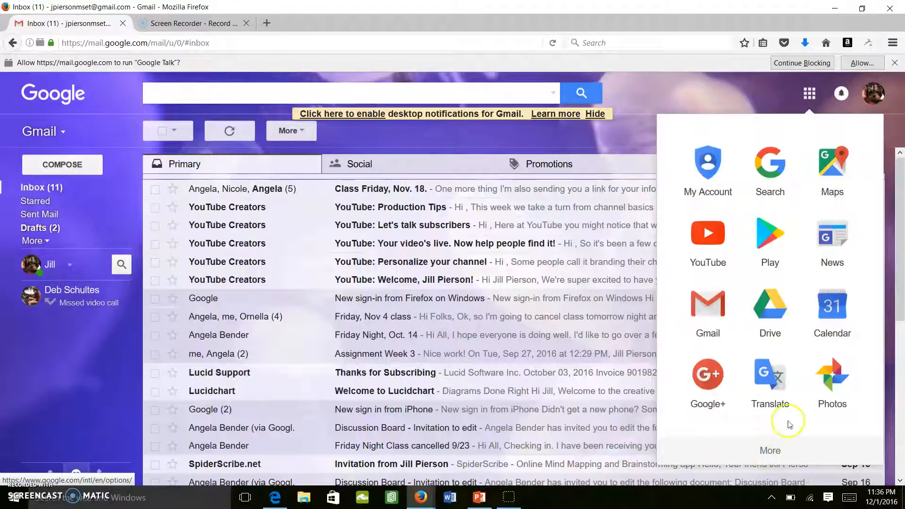
click(779, 458)
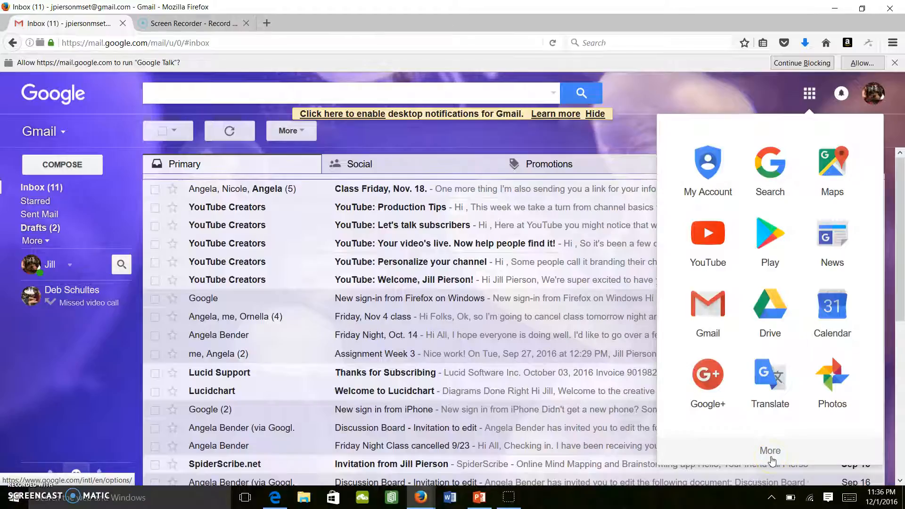
click(771, 458)
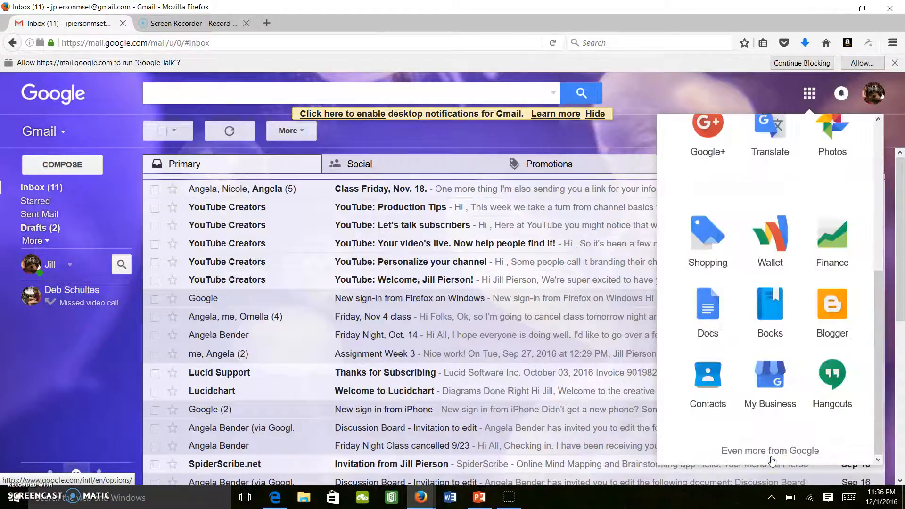
drag(772, 459, 786, 397)
click(782, 452)
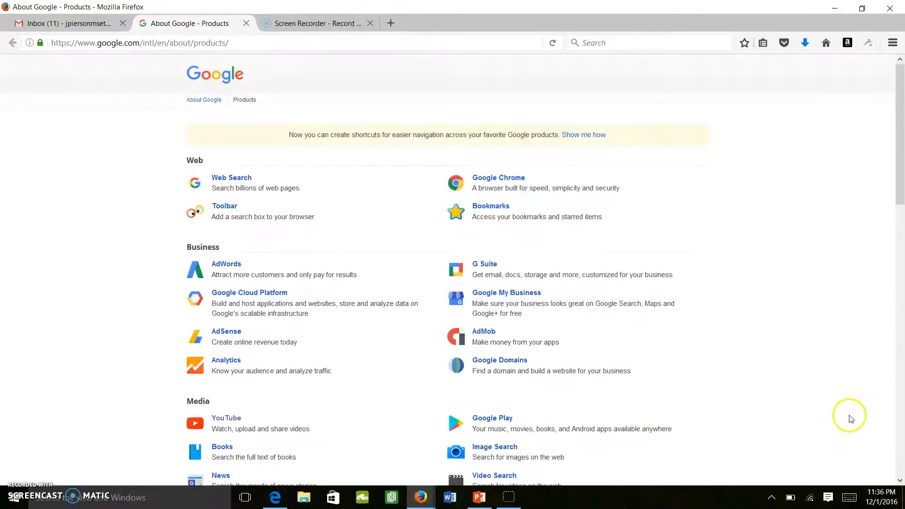
Step: Open Maps from the Geo section of the Google products page
click(900, 481)
drag(901, 481, 900, 482)
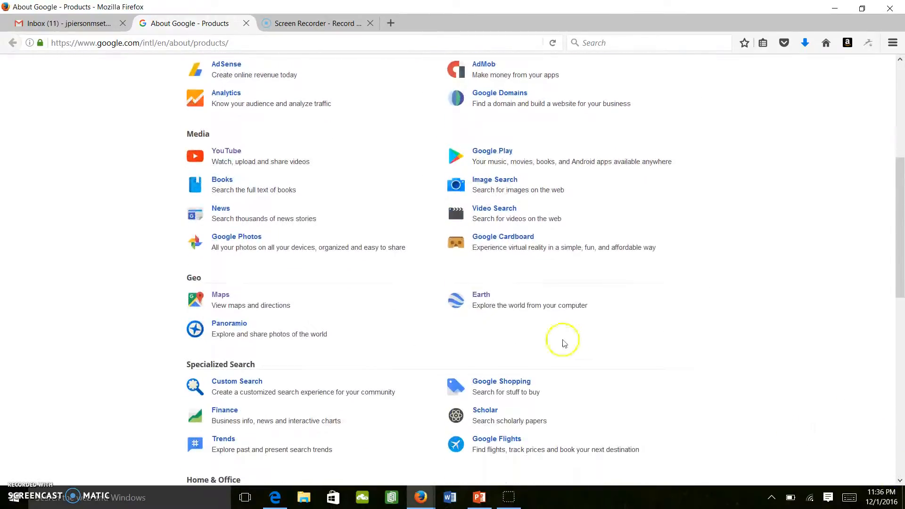
click(224, 296)
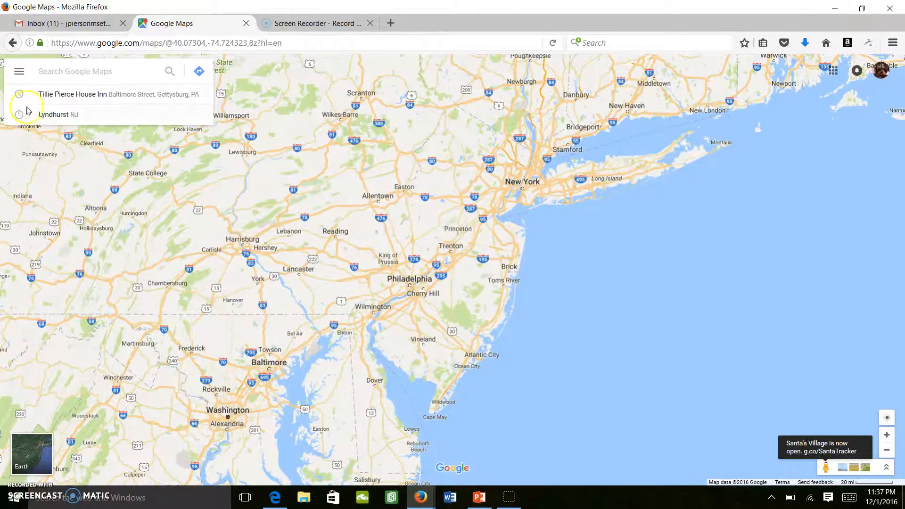
Step: Show the account's own maps under Your places and create a new map
click(20, 90)
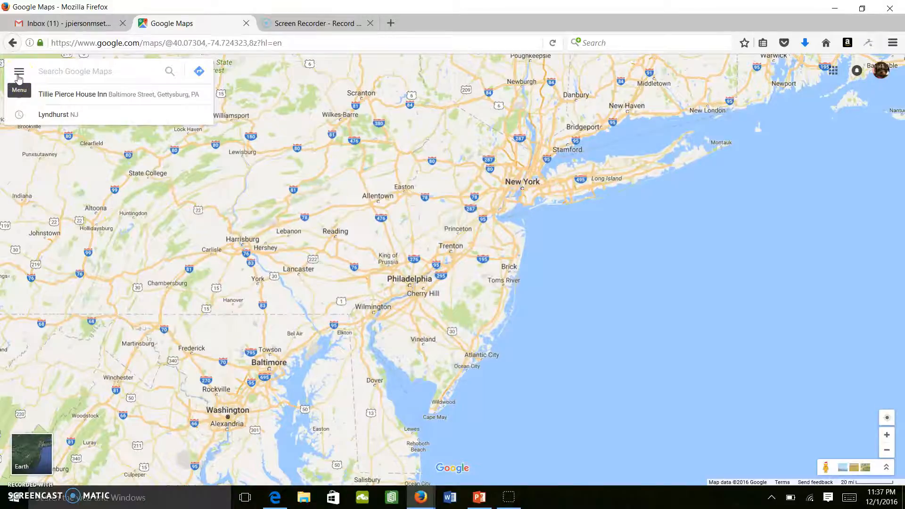
click(19, 74)
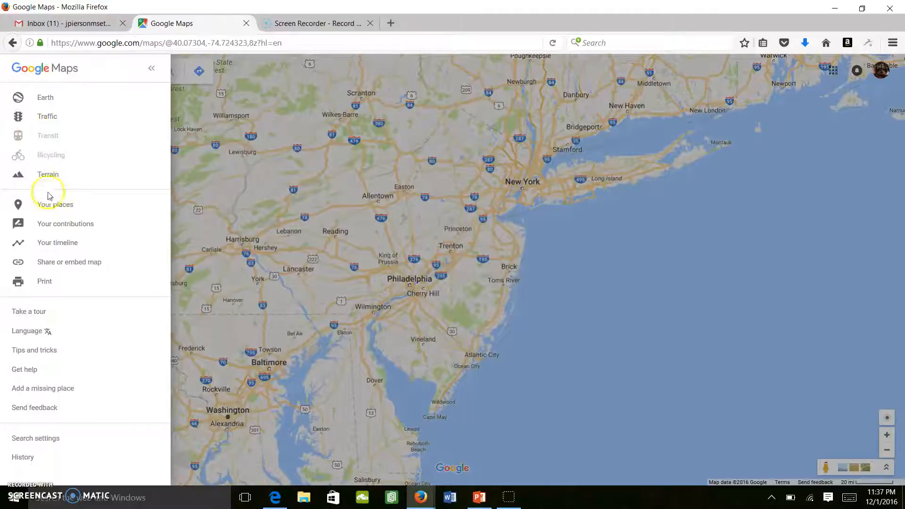
click(51, 207)
click(19, 112)
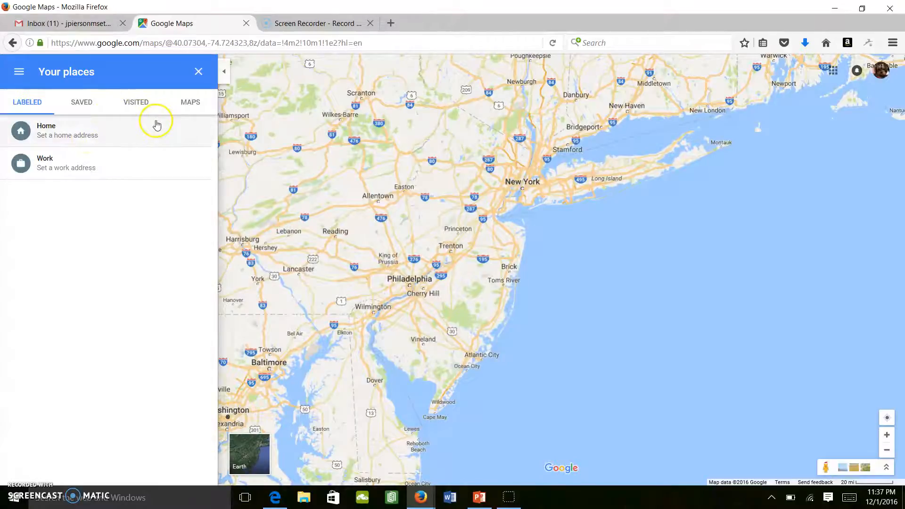
click(195, 106)
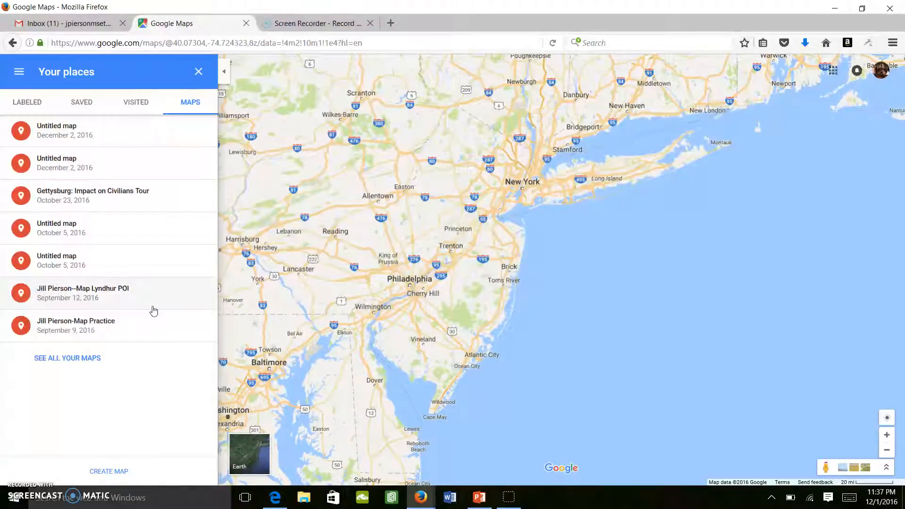
click(120, 471)
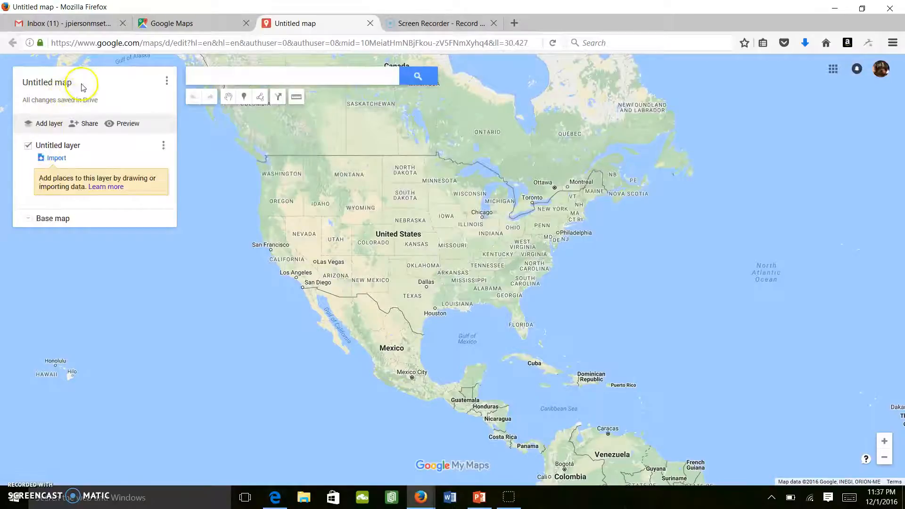
Step: Title the untitled map "German Sabouteurs"
click(60, 84)
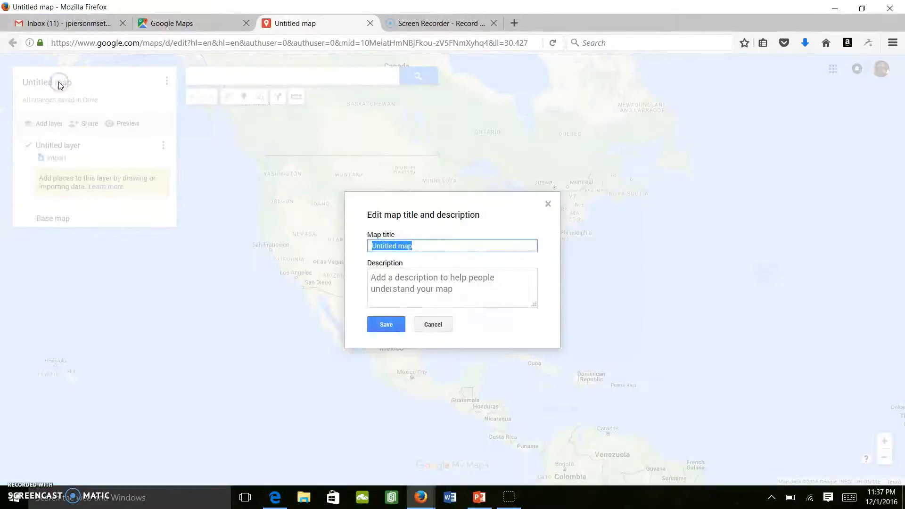
click(392, 274)
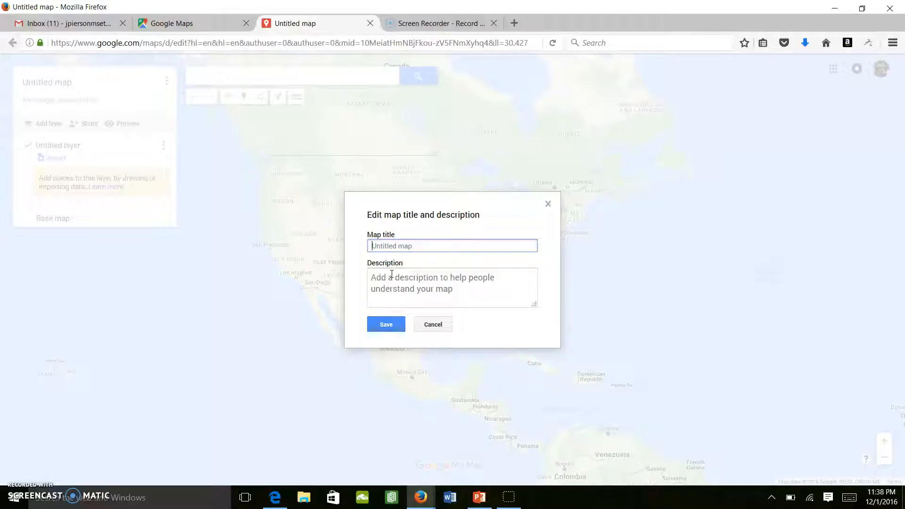
text(German Sabouteurs)
Step: Enter the map description "A description of mysterious explosions" and save the map details
click(392, 274)
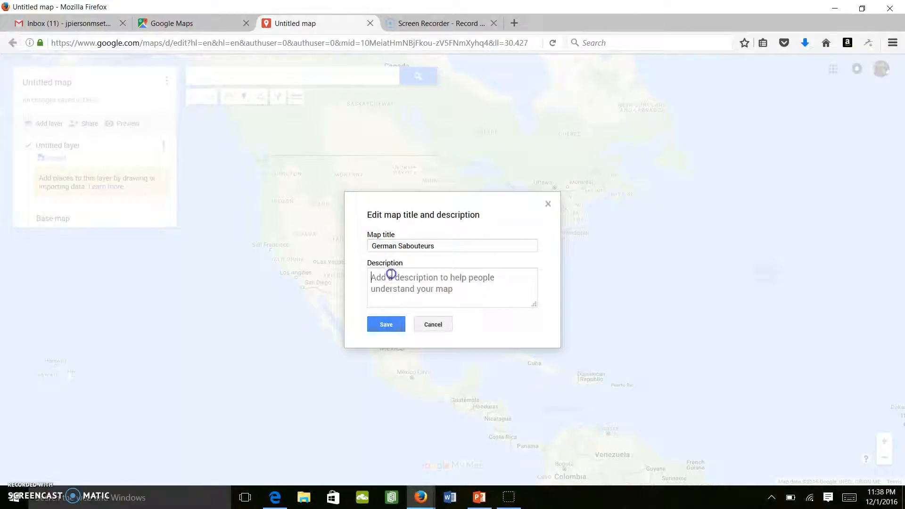
click(464, 292)
text(Ad)
key(BackSpace)
text(ds)
key(BackSpace)
text(escription of l)
key(BackSpace)
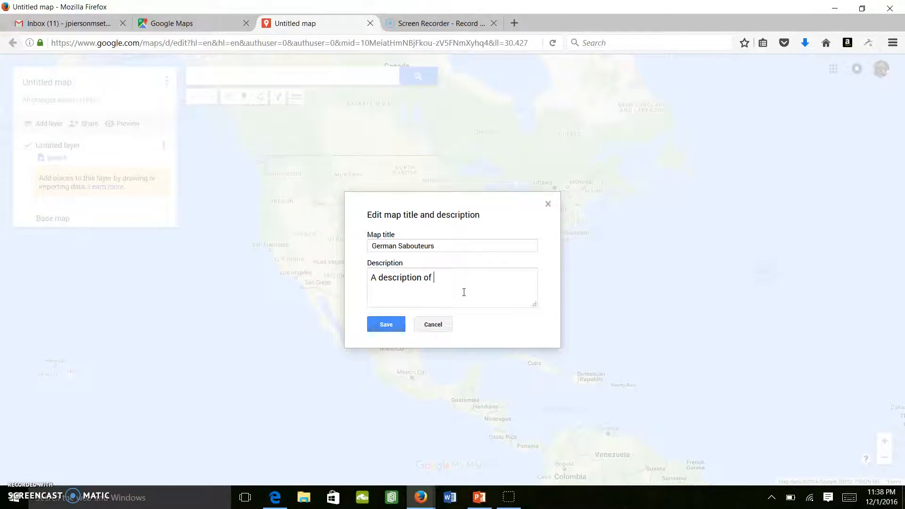
text(mysterioy)
text(s)
text(us)
text( explosions)
click(393, 325)
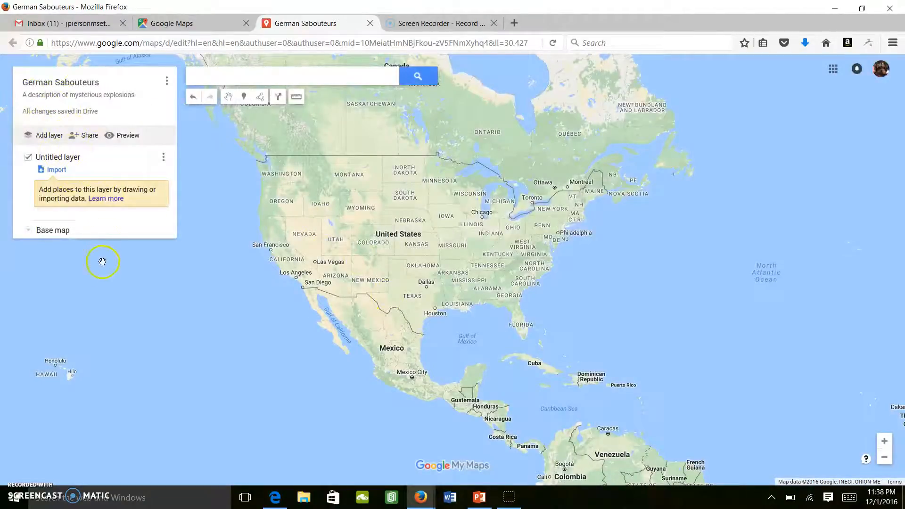
Step: Search for "Kingland, NJ", pick the Kingsland result in Lyndhurst, and add it to the map
click(245, 82)
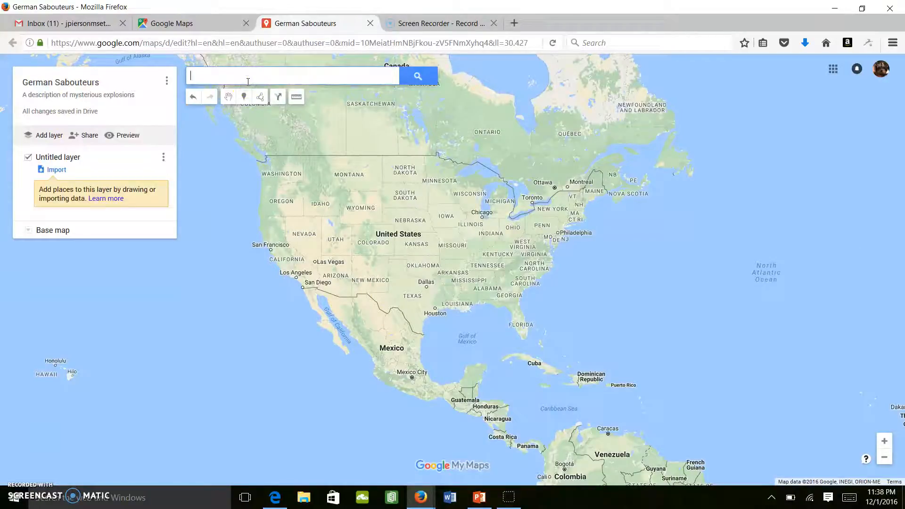
text(Kingland)
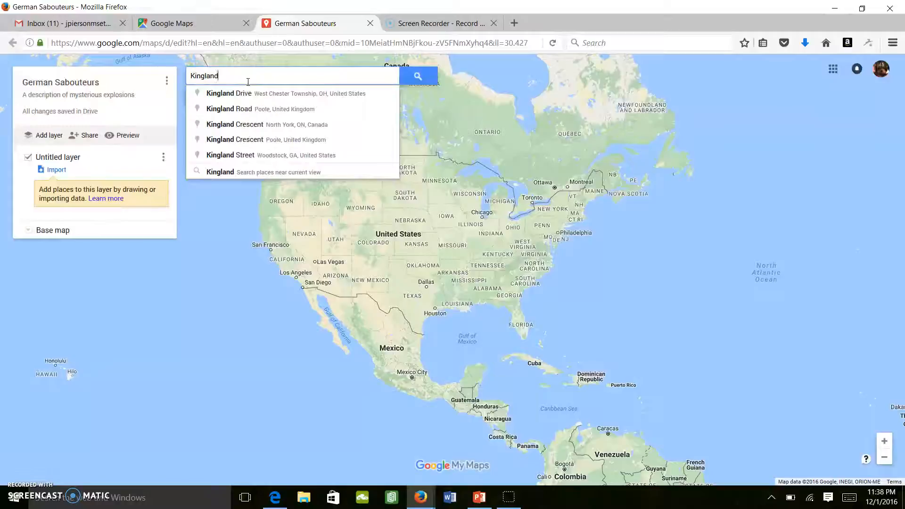
text(, NJ)
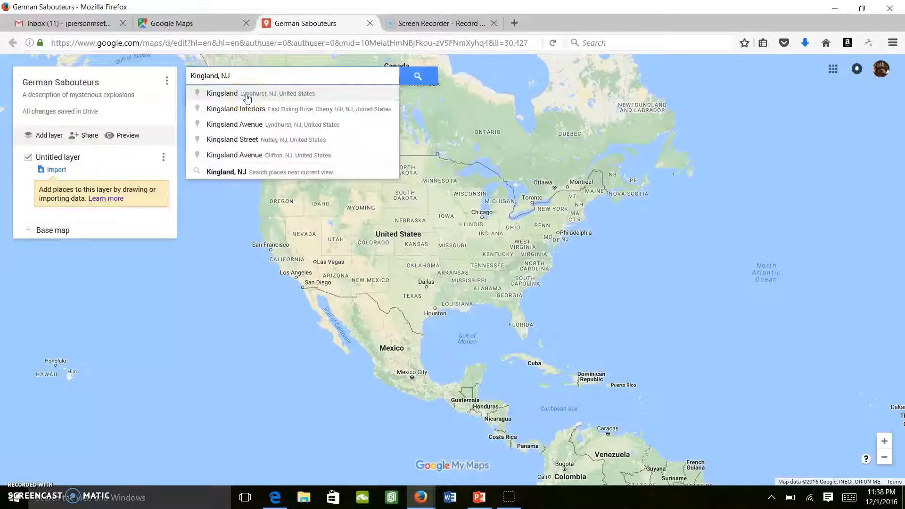
click(247, 97)
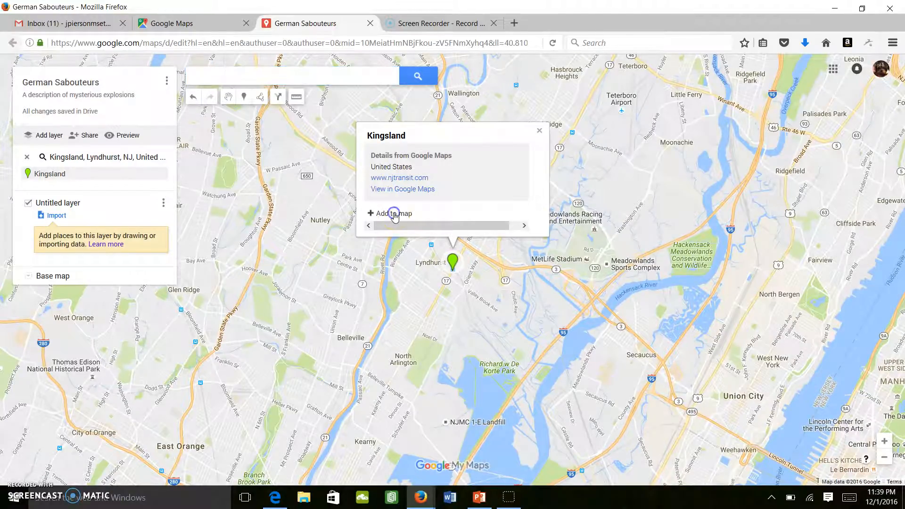
click(394, 215)
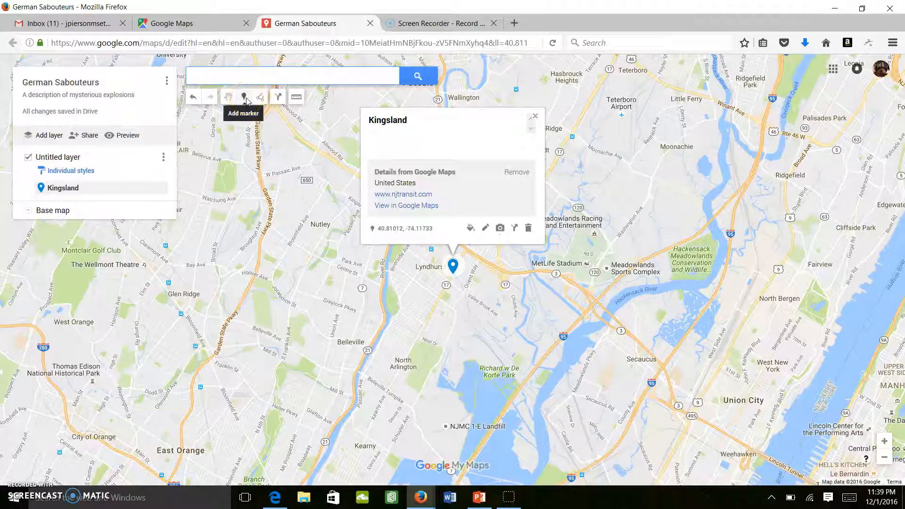
click(245, 97)
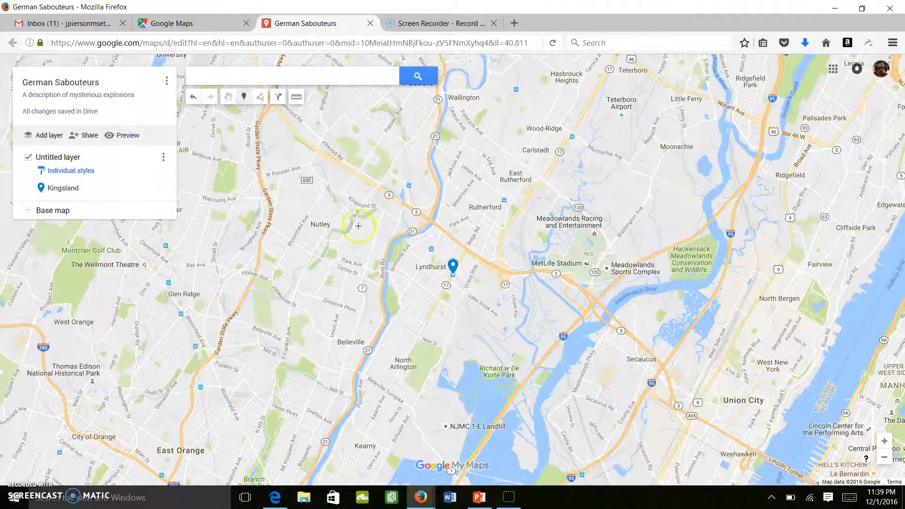
click(230, 101)
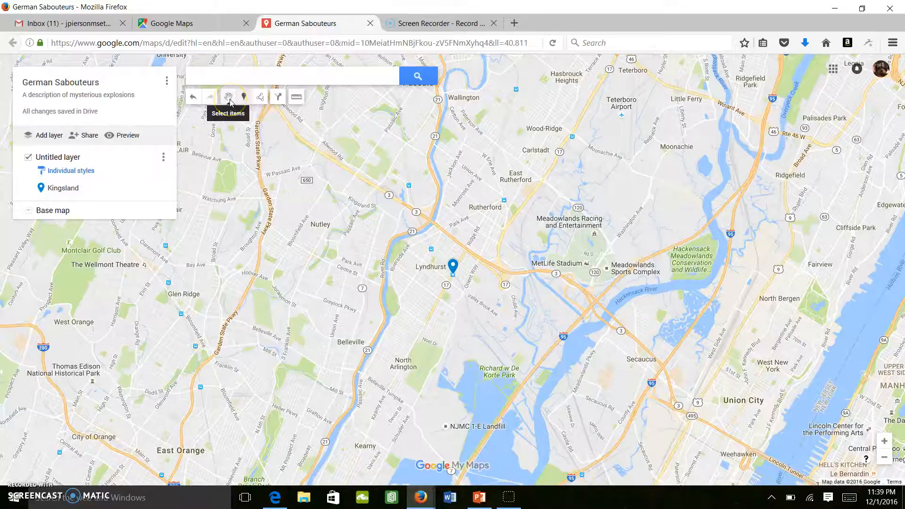
click(326, 132)
click(279, 97)
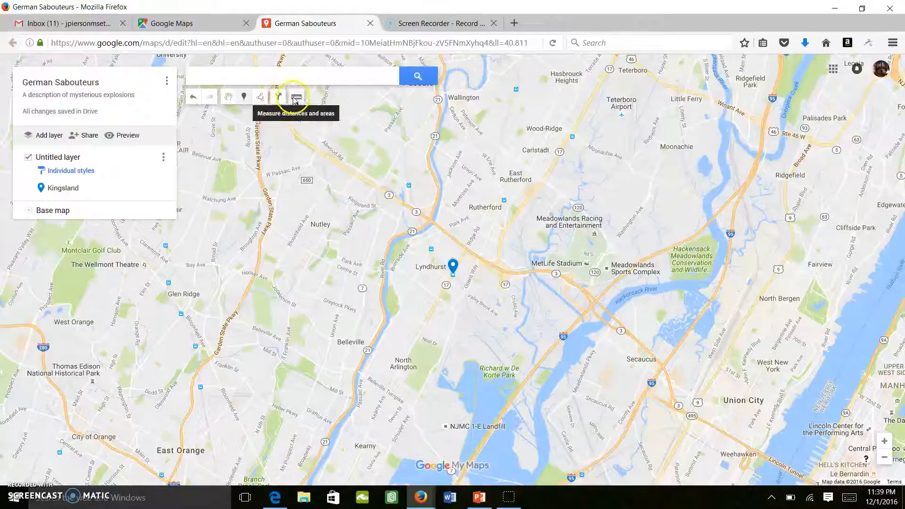
click(296, 98)
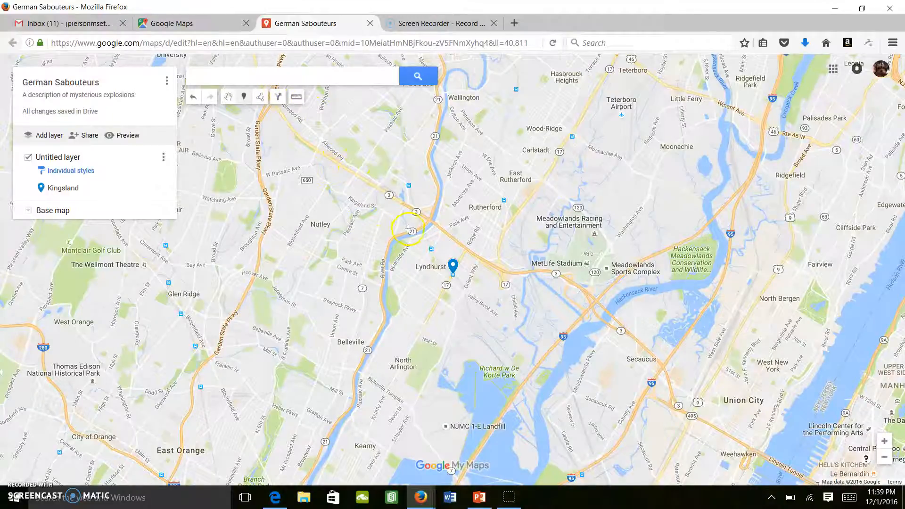
Step: Search for "Liberty State Park" and pick the Freedom Way, Jersey City result
click(352, 79)
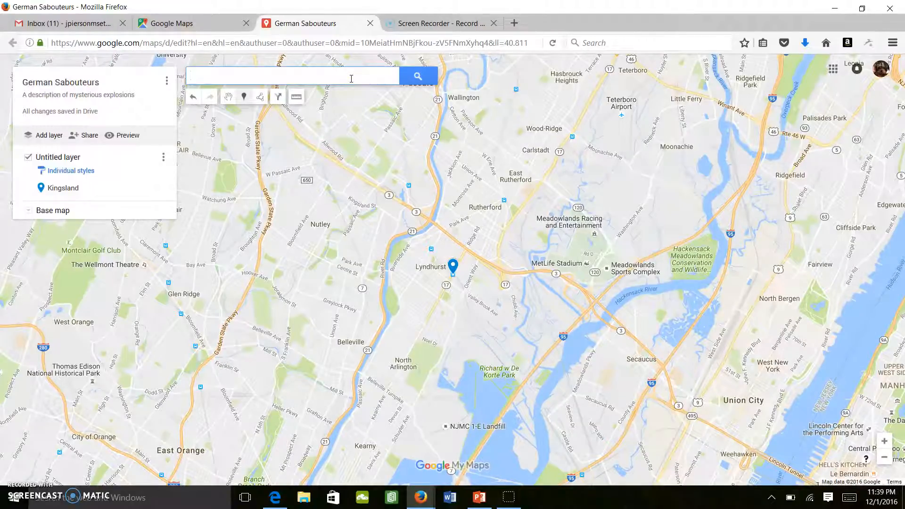
text(Lib)
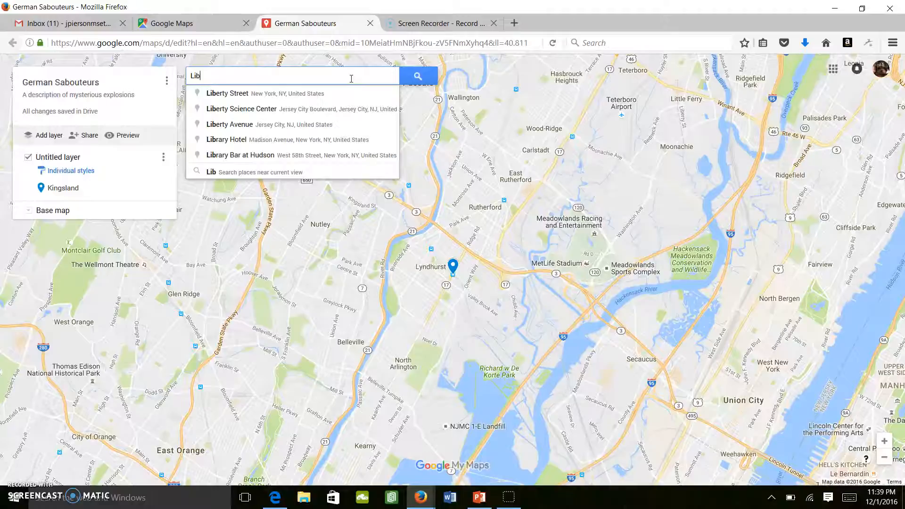
text(erty State Park)
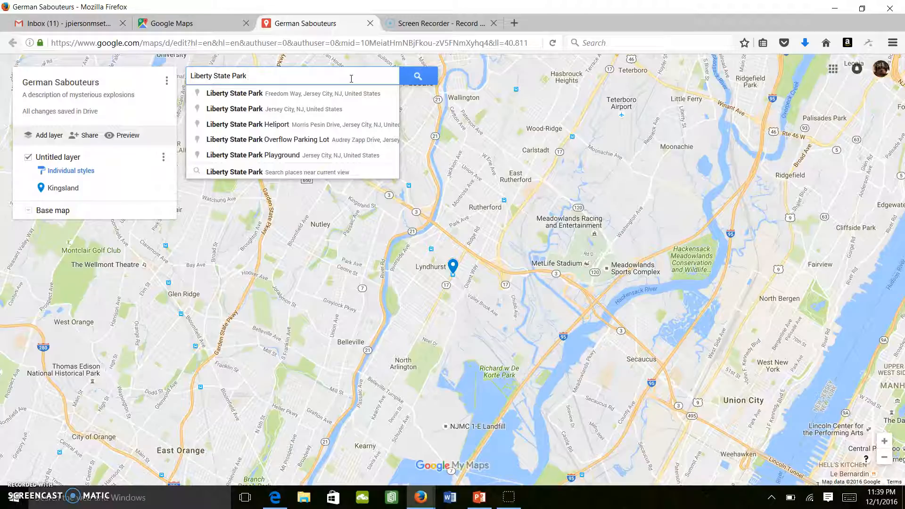
click(327, 94)
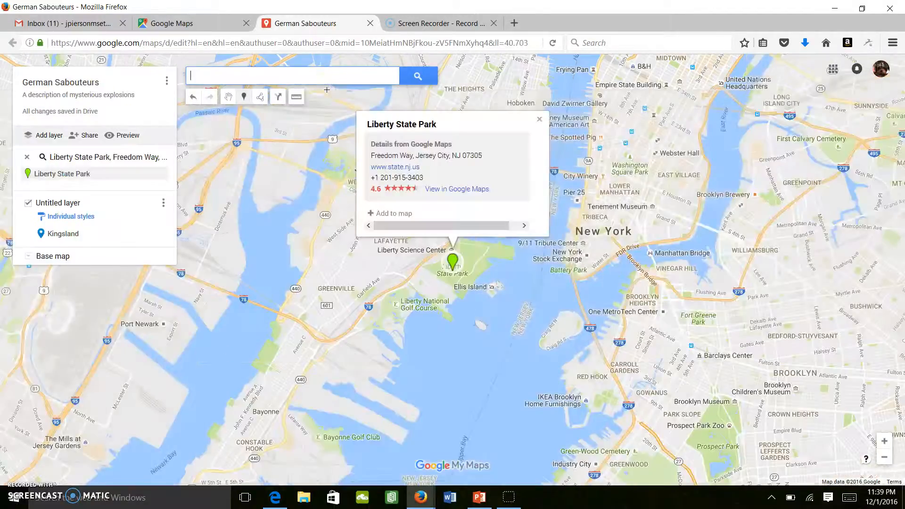
click(328, 83)
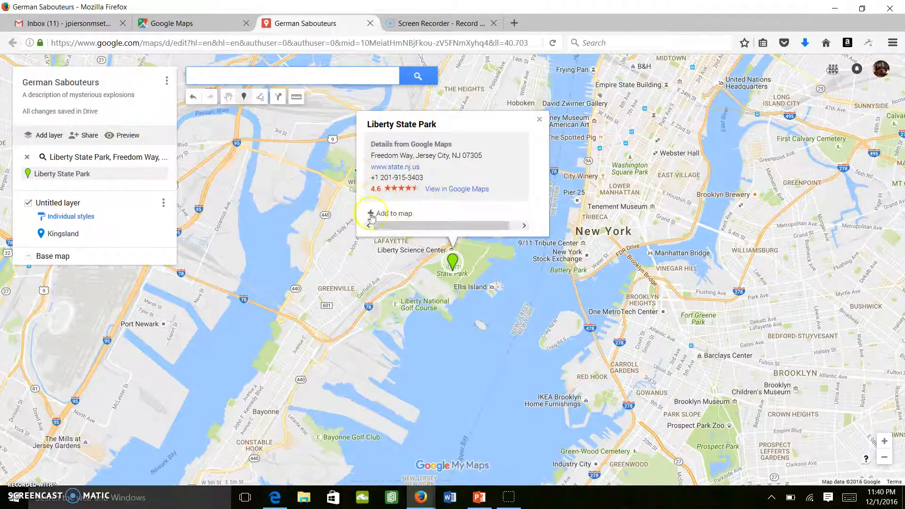
Step: Place a marker on Liberty State Park and title it "Black Tom Explosion"
click(243, 97)
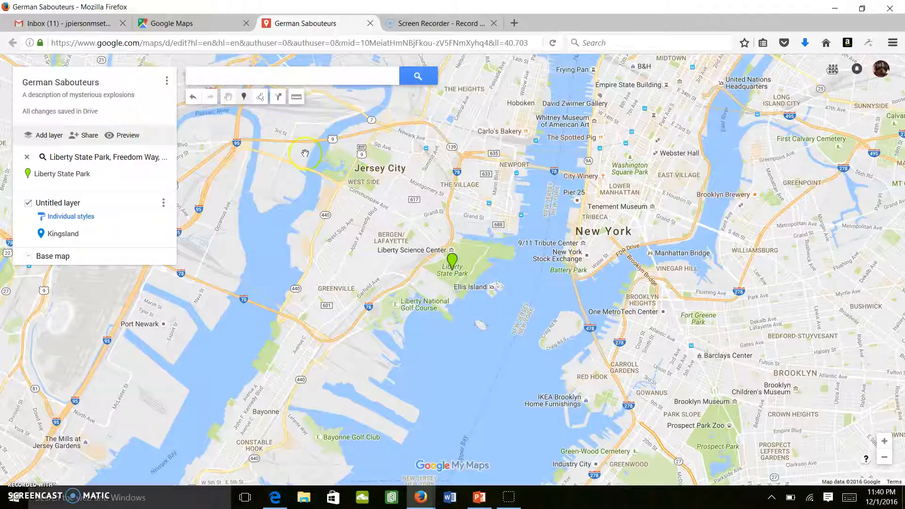
click(454, 261)
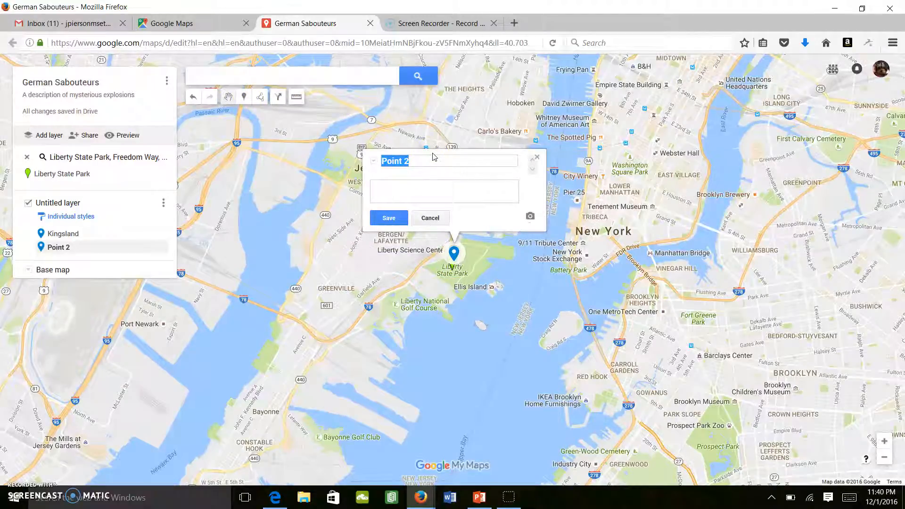
key(BackSpace)
text(Black)
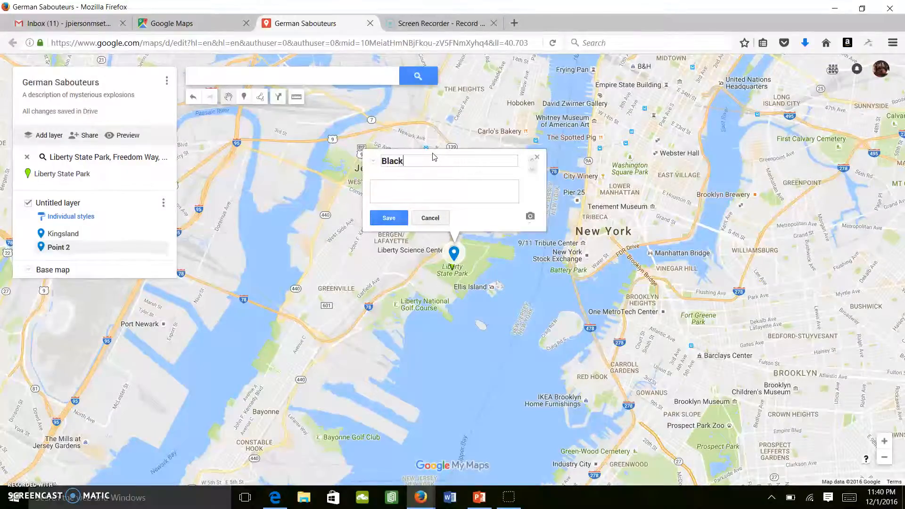
text( Tom Explosion)
Step: Enter the marker description "Information--July 30, 1916" and save the marker
click(391, 191)
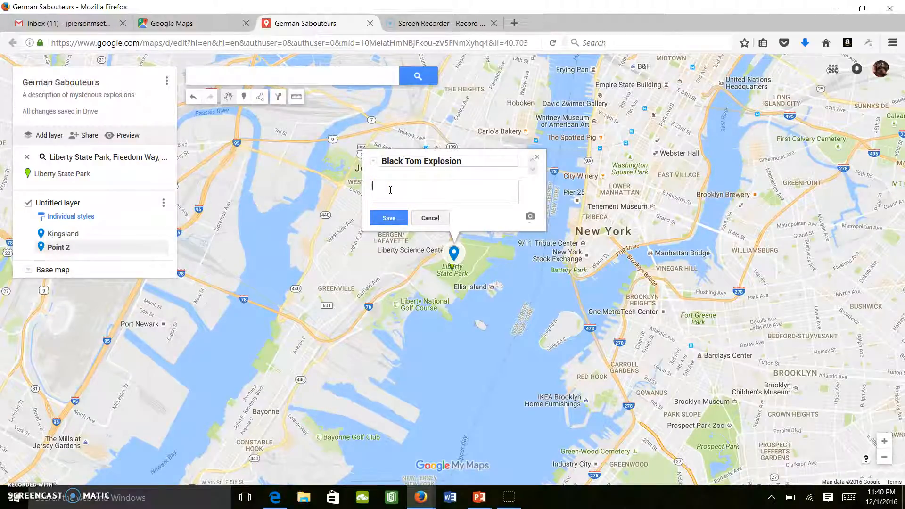
text(Information)
text(--July 30, 1916)
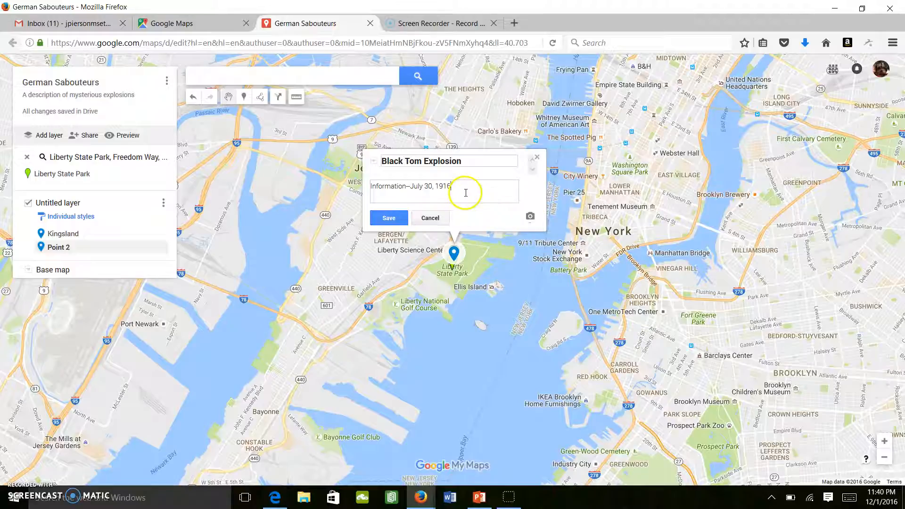
key(Return)
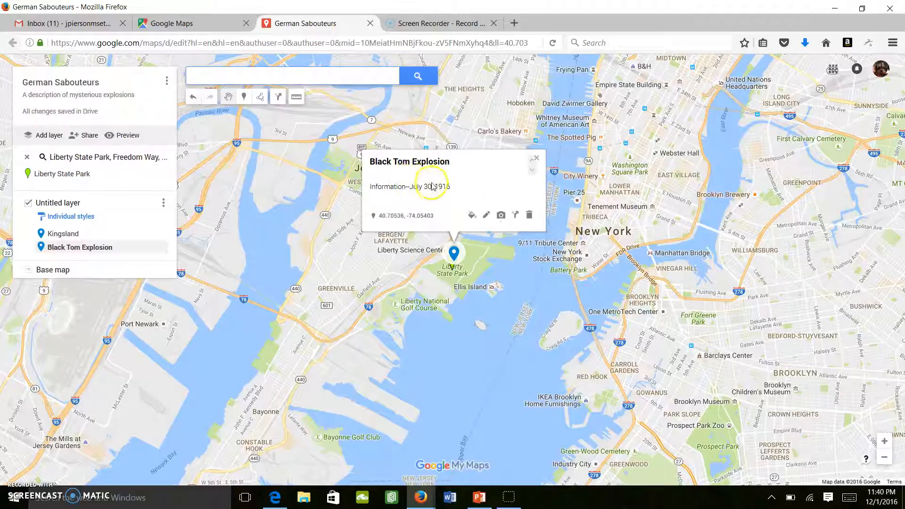
double_click(430, 187)
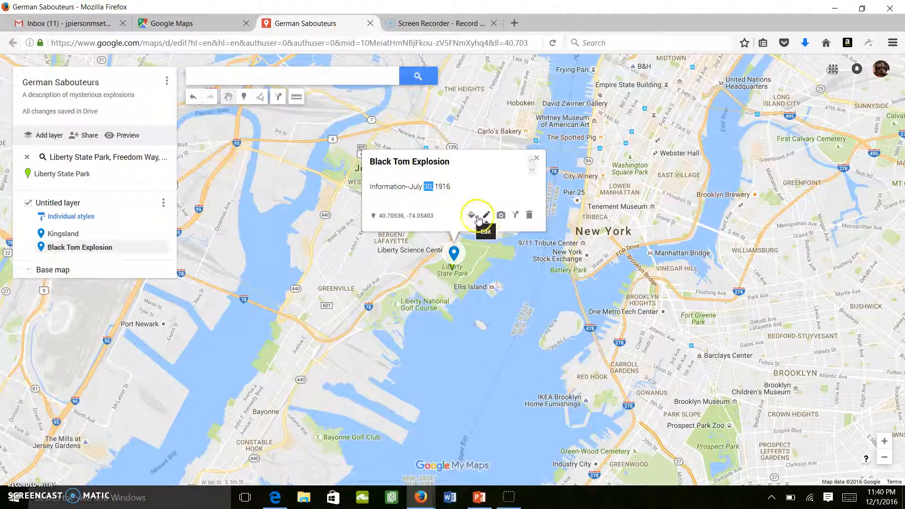
click(485, 216)
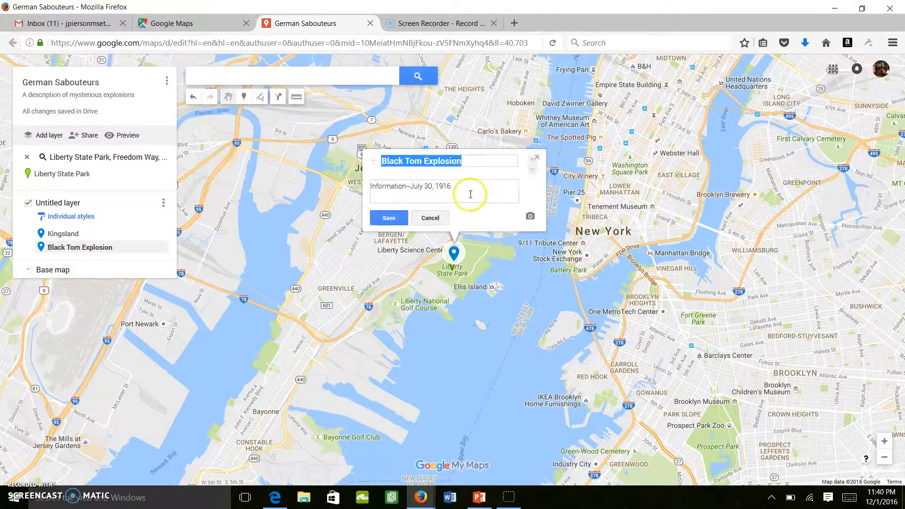
key(Return)
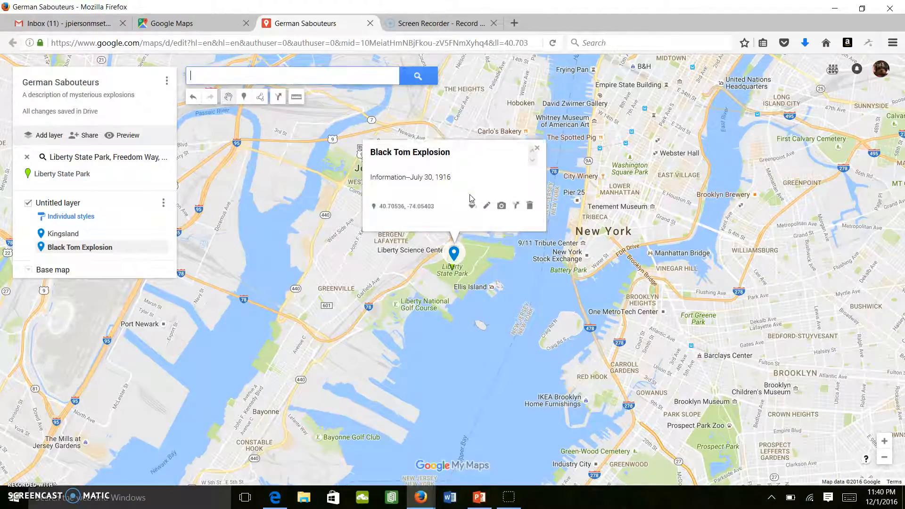
click(486, 207)
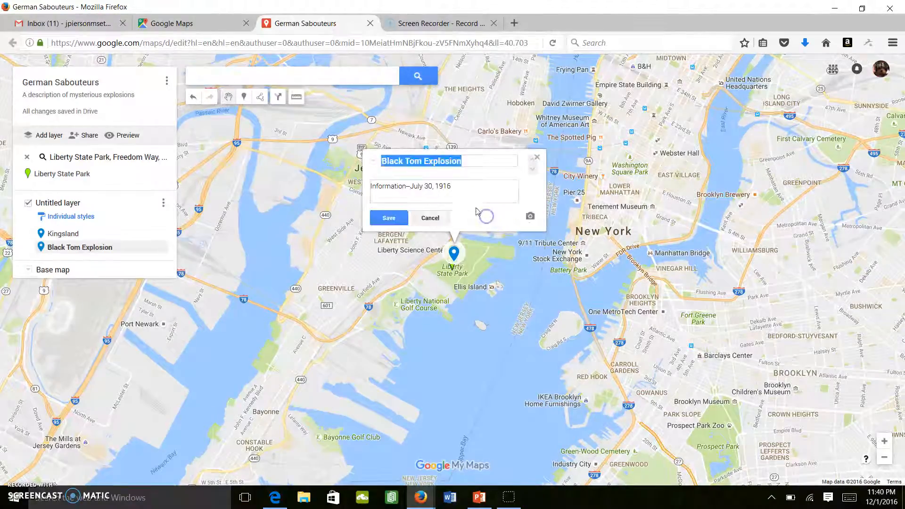
click(461, 187)
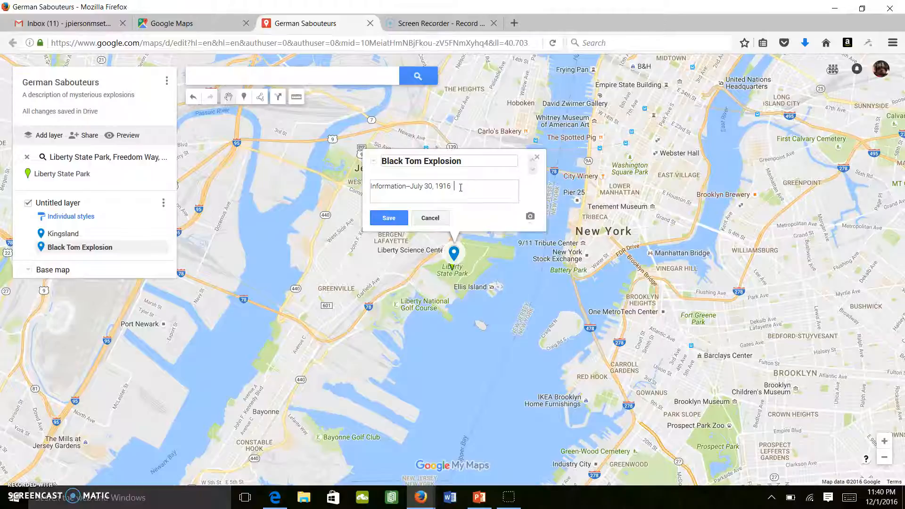
text(Htt)
key(BackSpace)
key(BackSpace)
key(BackSpace)
click(452, 185)
key(Return)
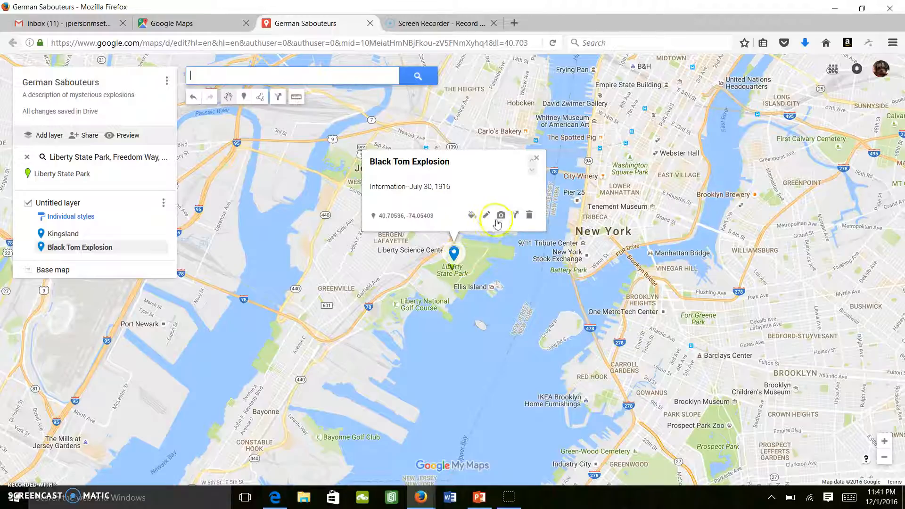
click(487, 216)
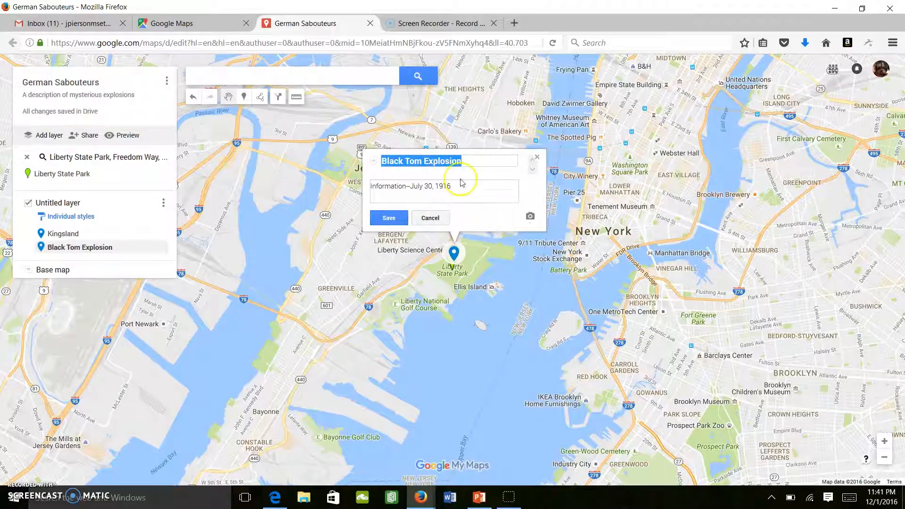
click(464, 188)
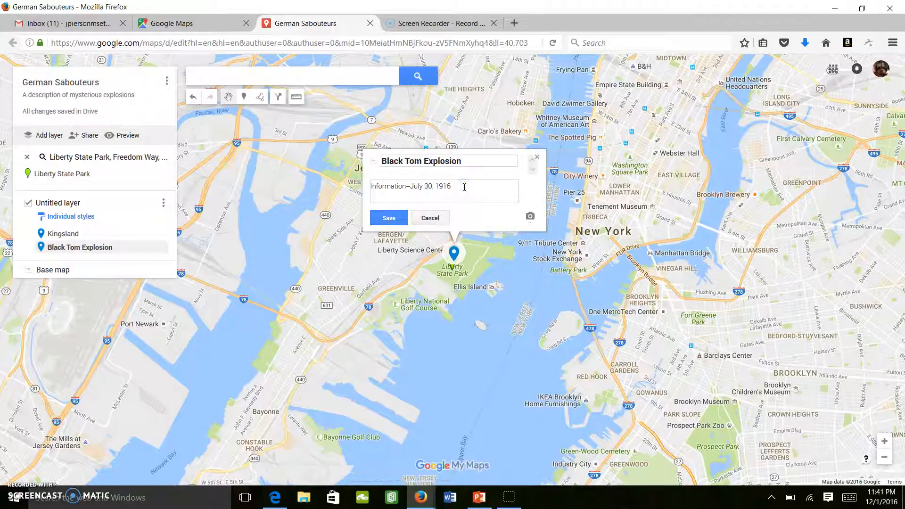
click(455, 193)
click(270, 117)
click(537, 159)
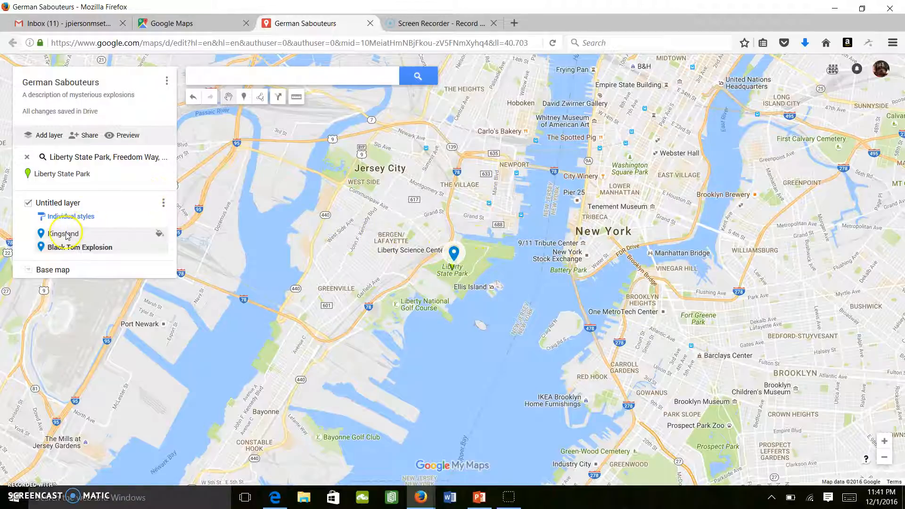
Step: Search for "Statue of Liberty", pick the Statue of Liberty National Monument result, and place a marker at it
click(258, 74)
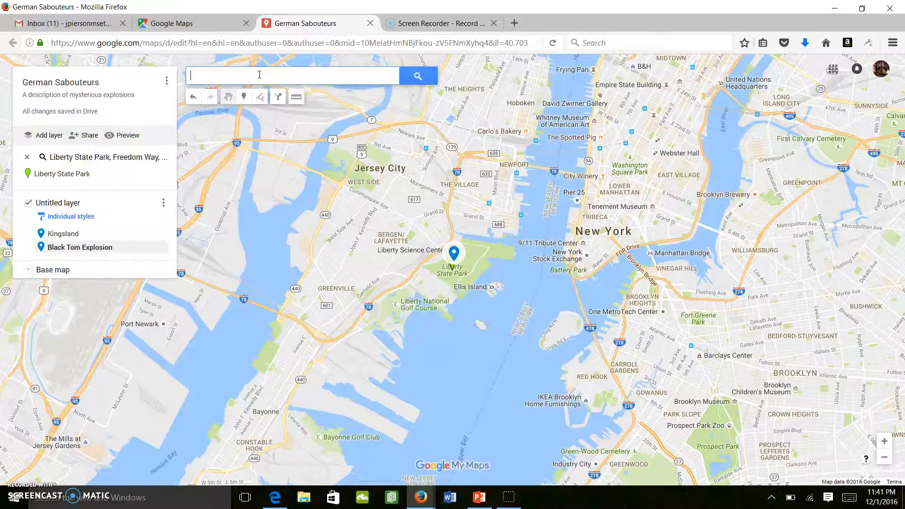
text(Statue of LIberty)
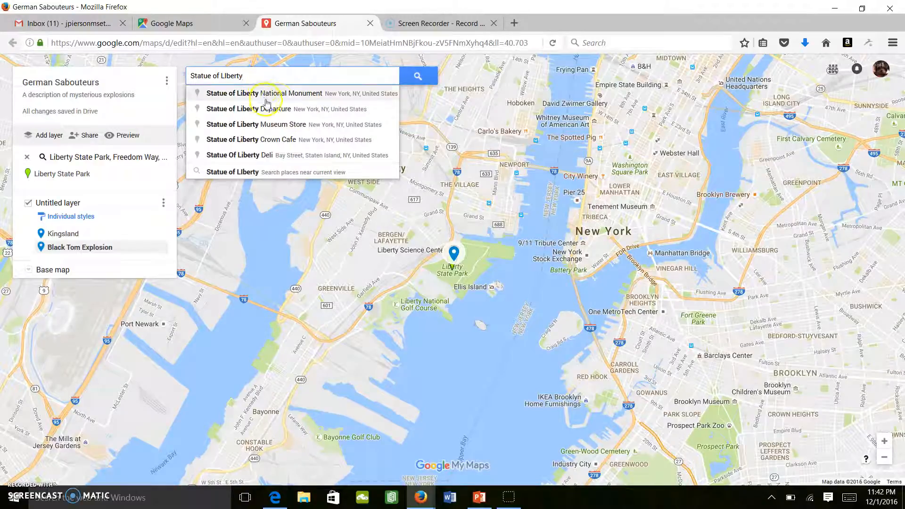
click(277, 94)
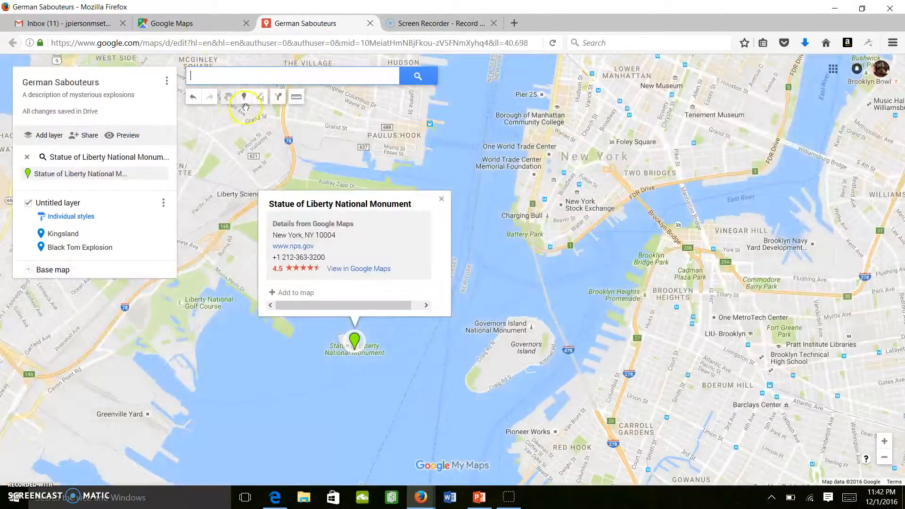
click(245, 99)
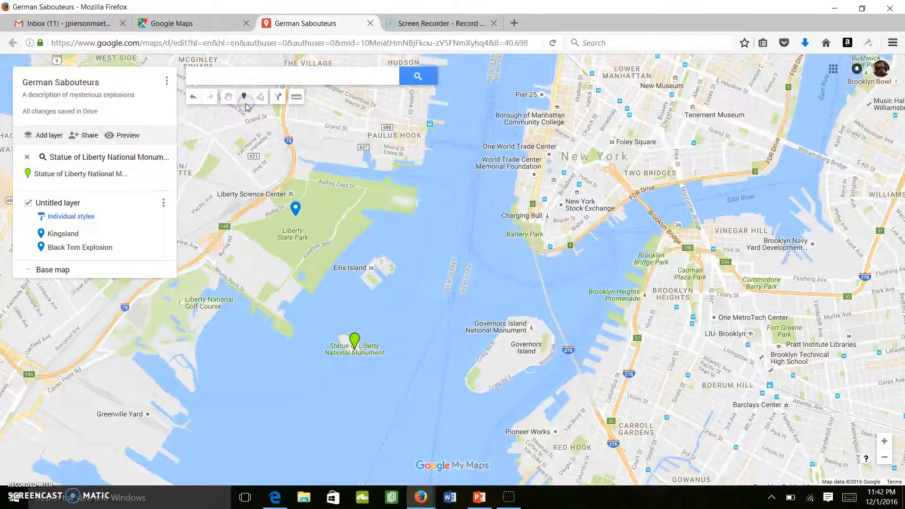
click(355, 339)
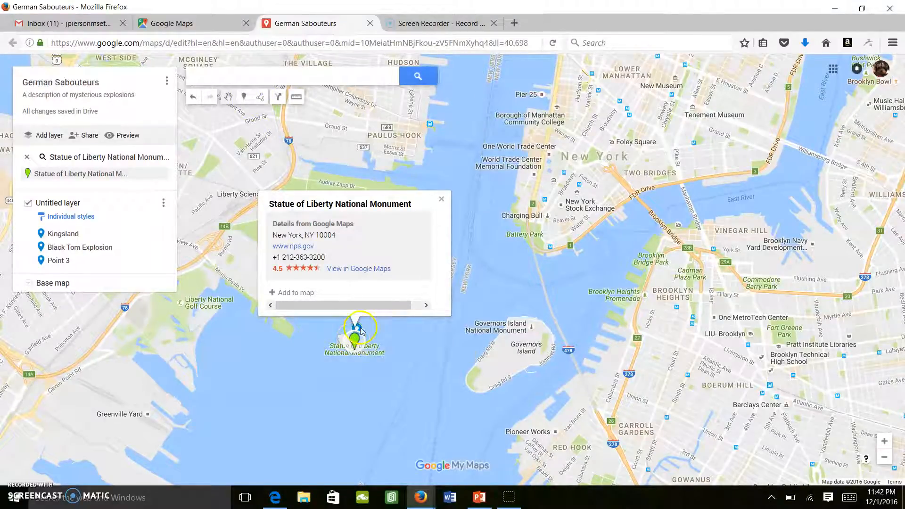
Step: Title the new marker "Statue of Liberty", describe it as "Damaged in Explosion", and save it
click(56, 262)
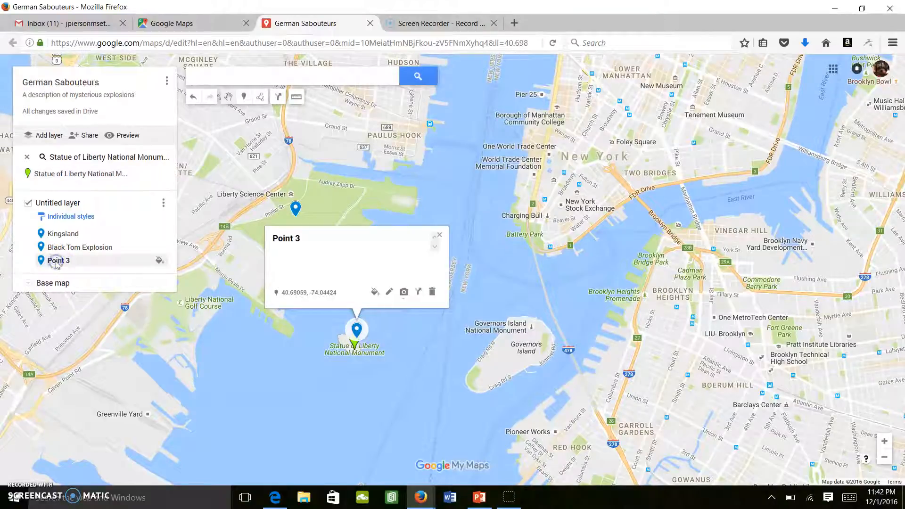
click(387, 295)
key(BackSpace)
text(Statue of Liberty)
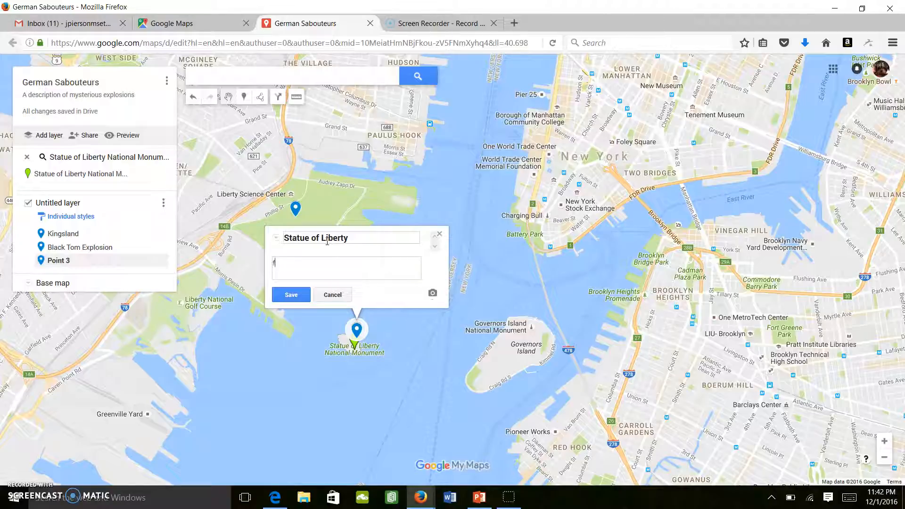
text(amaged in Explosion)
click(294, 299)
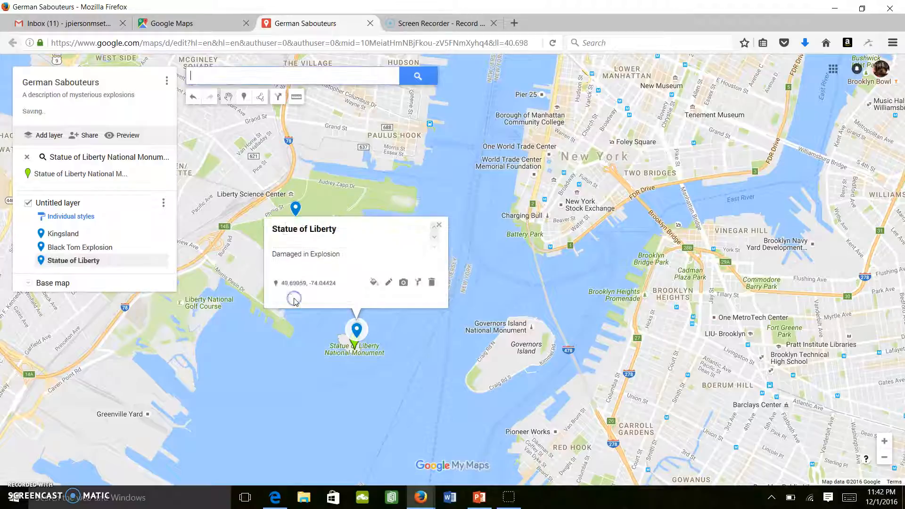
Step: Change the Statue of Liberty marker's color to dark maroon
click(373, 294)
click(397, 293)
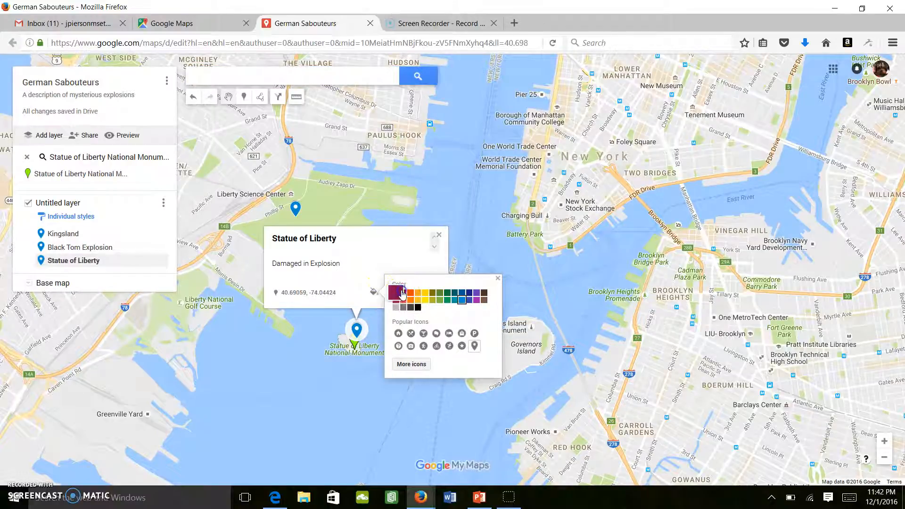
click(427, 295)
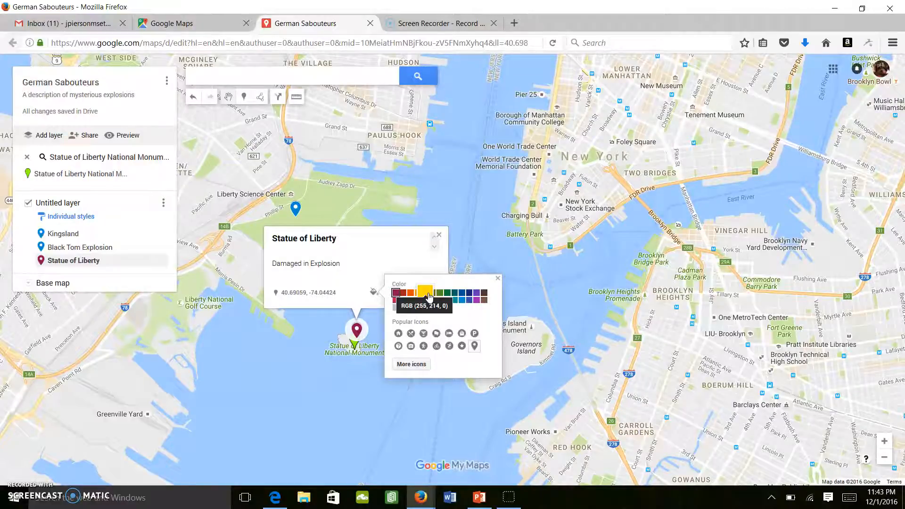
click(498, 279)
Step: Add a new layer to the map and rename it "Distance"
click(168, 210)
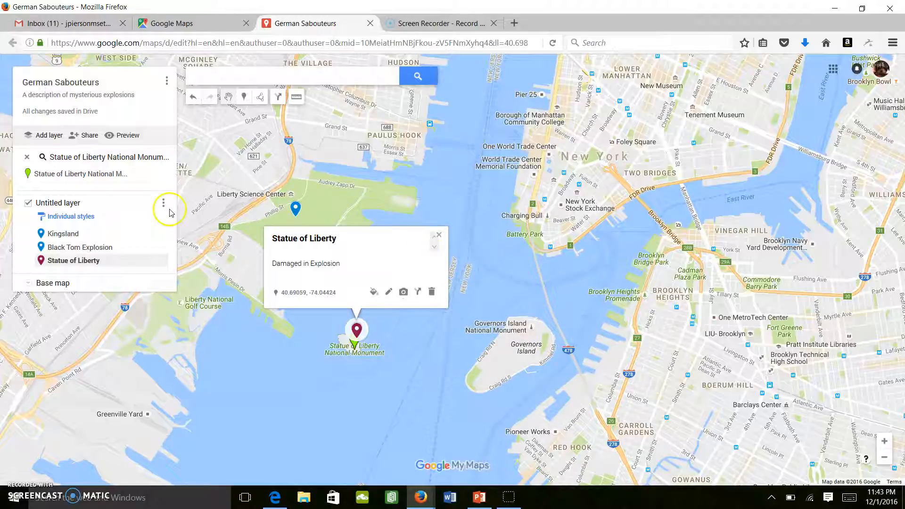
click(54, 139)
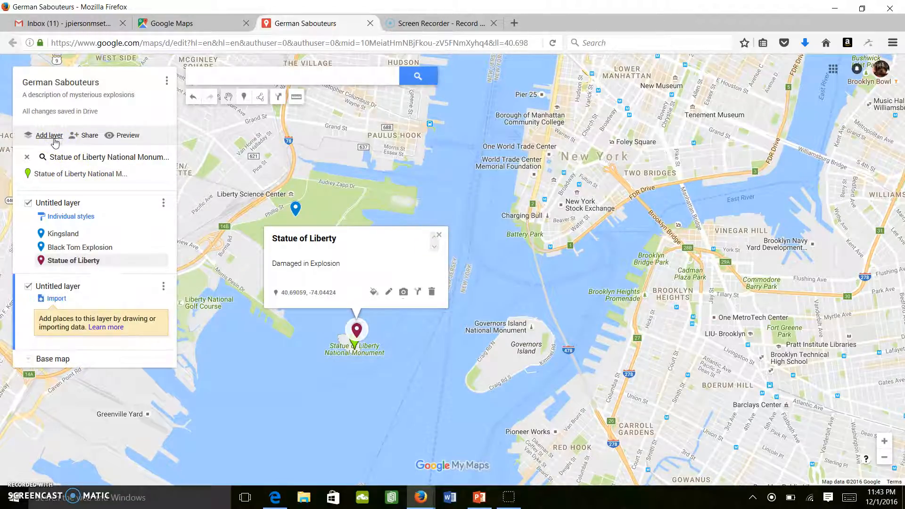
click(163, 288)
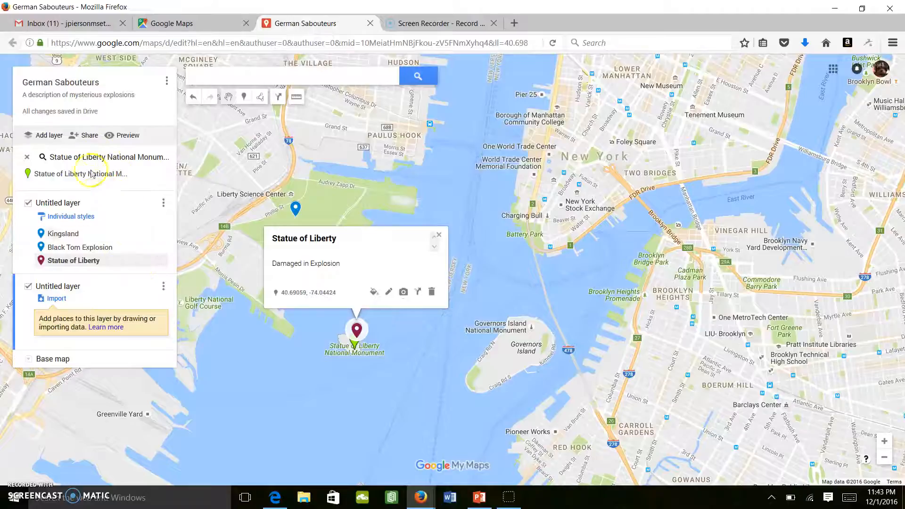
click(167, 291)
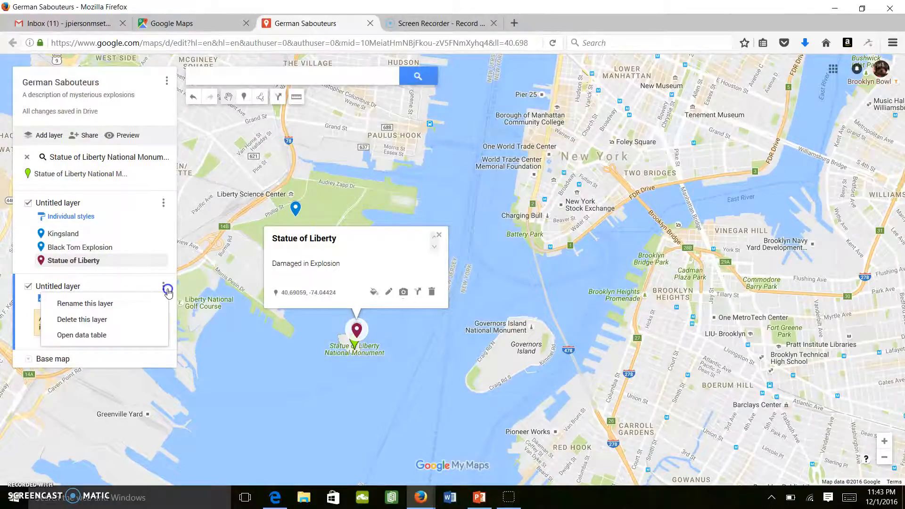
click(110, 311)
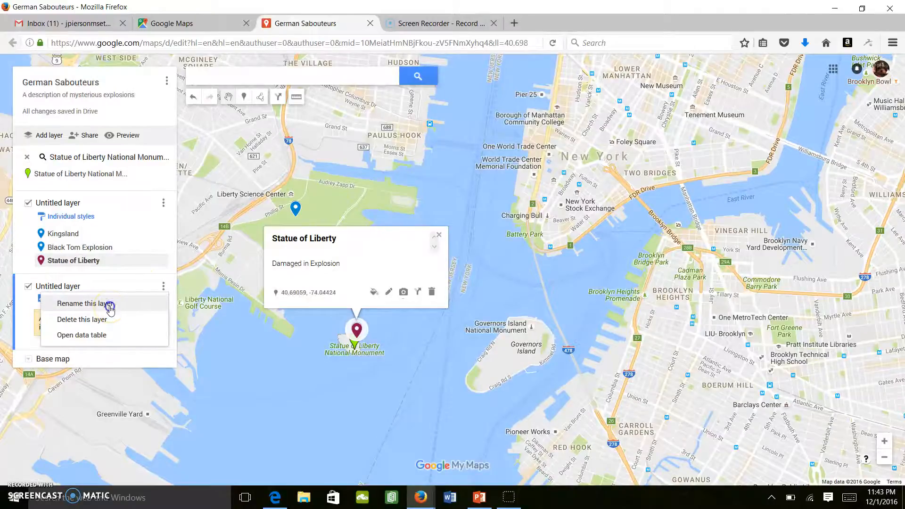
key(BackSpace)
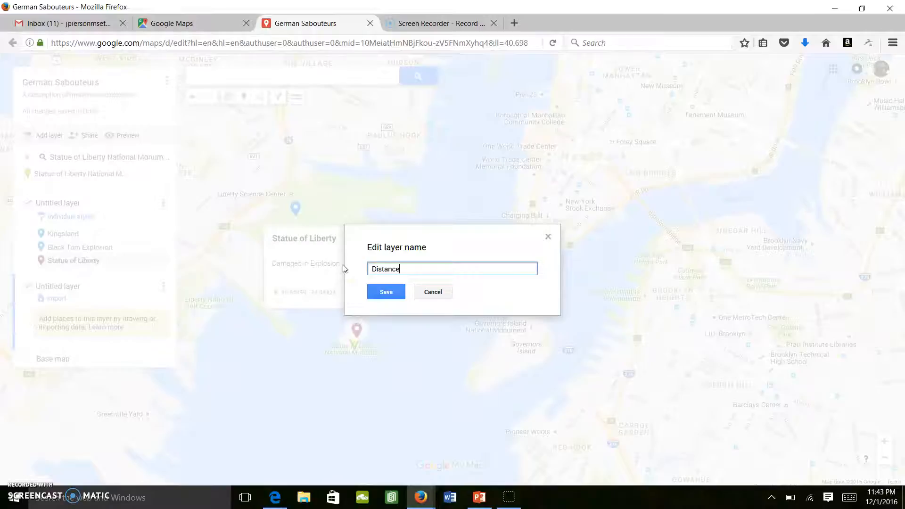
click(387, 292)
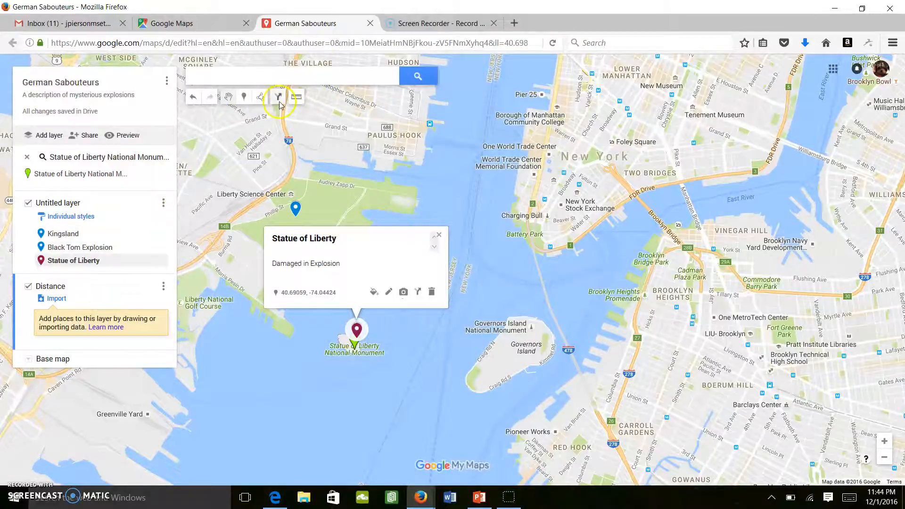
Step: Draw a closed triangle of about 131 acres linking the Statue of Liberty marker, the blue Liberty State Park marker and Ellis Island
click(260, 97)
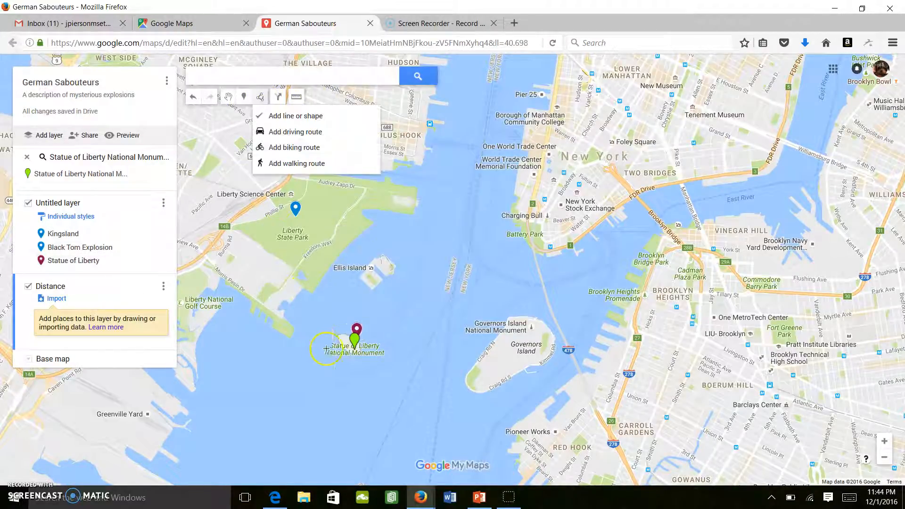
click(359, 331)
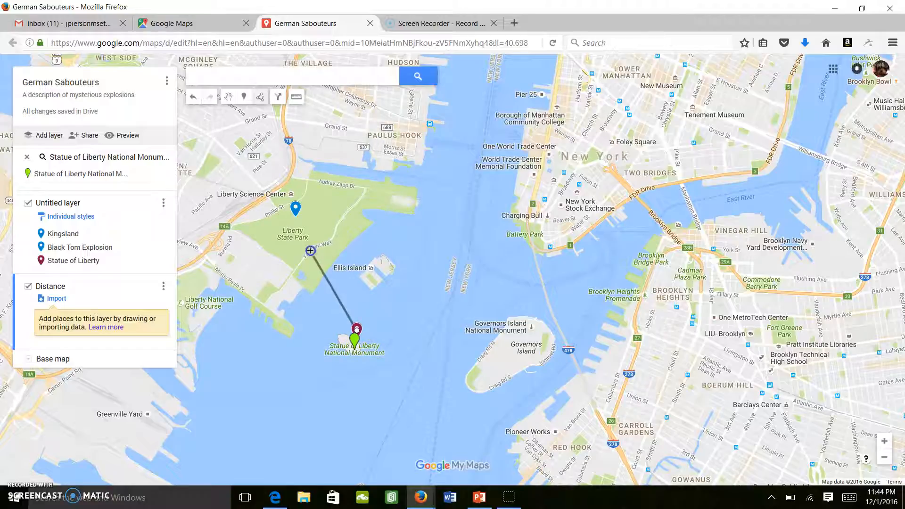
double_click(295, 205)
click(302, 210)
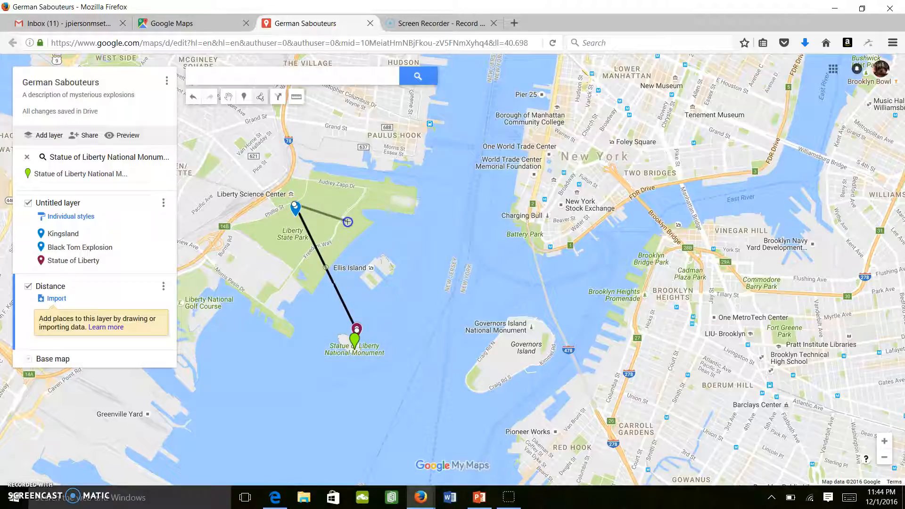
double_click(371, 268)
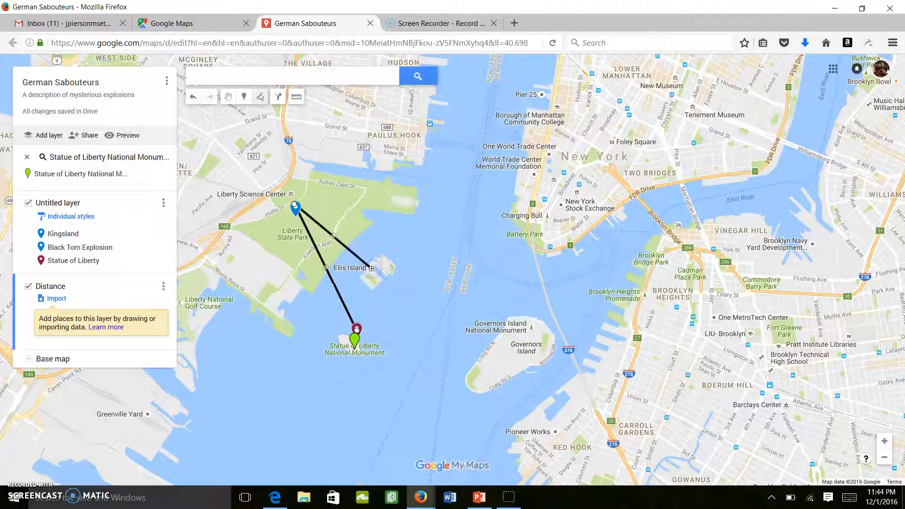
click(356, 329)
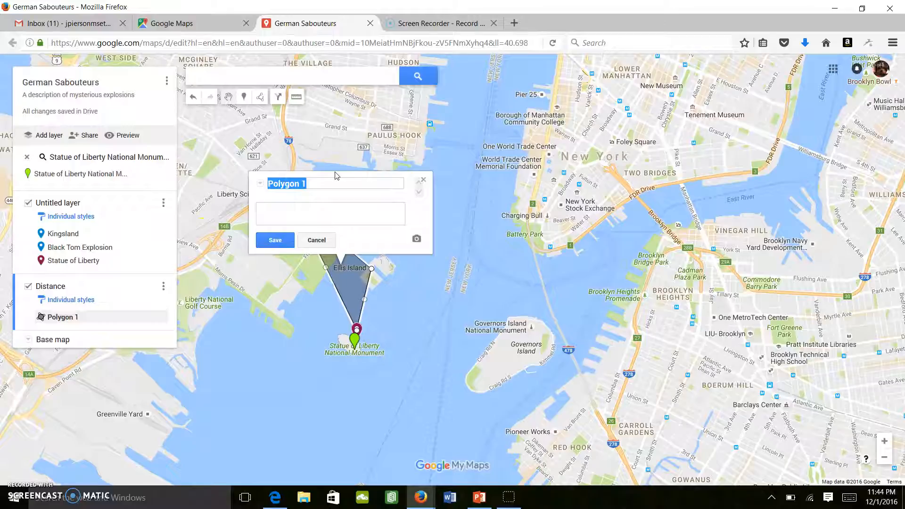
Step: Title the new polygon "Black Tom Area", save it, and close its info card
key(BackSpace)
text(Black tom)
key(BackSpace)
key(BackSpace)
key(BackSpace)
text(Tom Are)
click(278, 241)
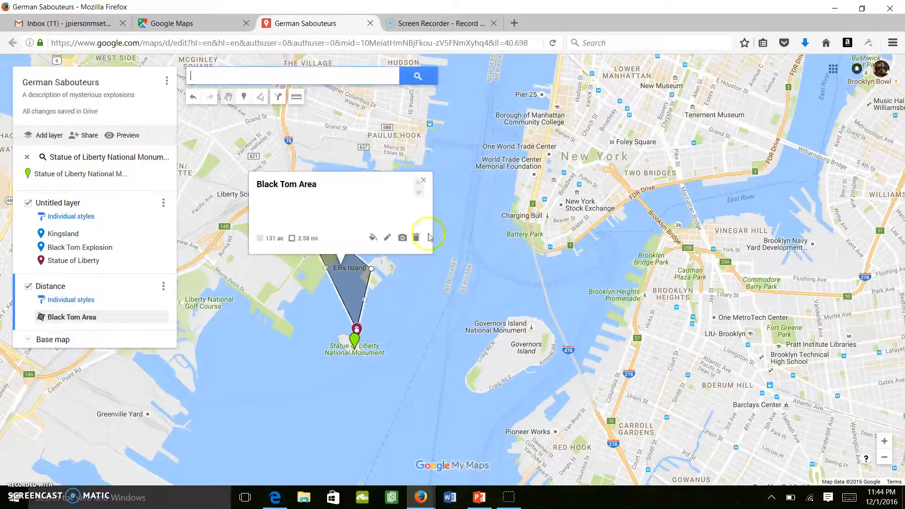
click(424, 181)
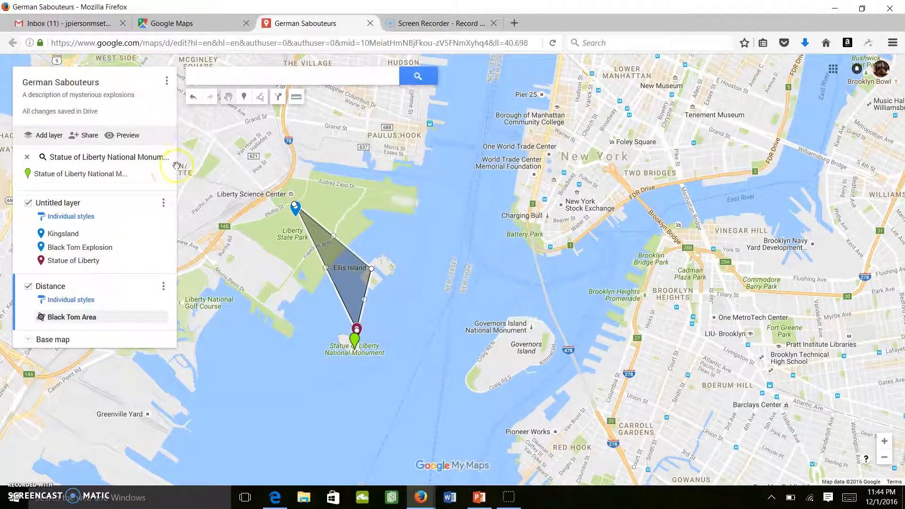
Step: Open the map's sharing settings and bring up the options for inviting people
click(82, 137)
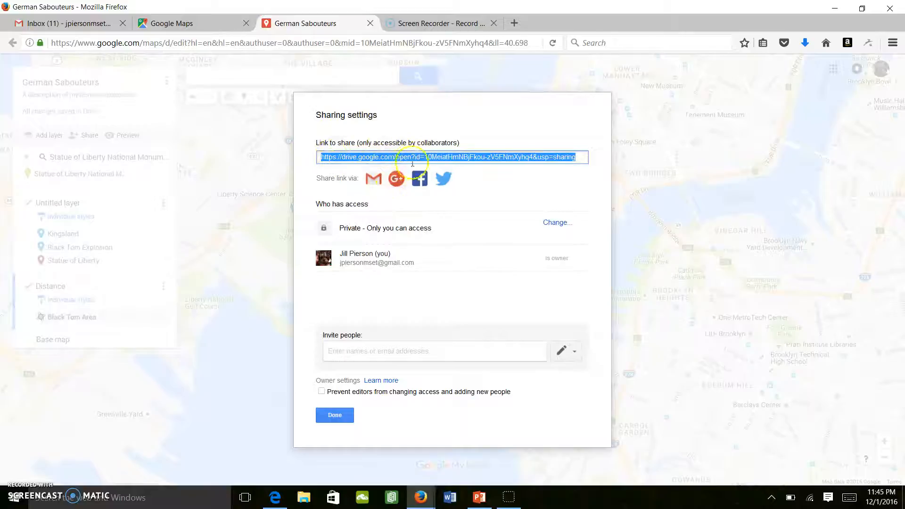
click(441, 356)
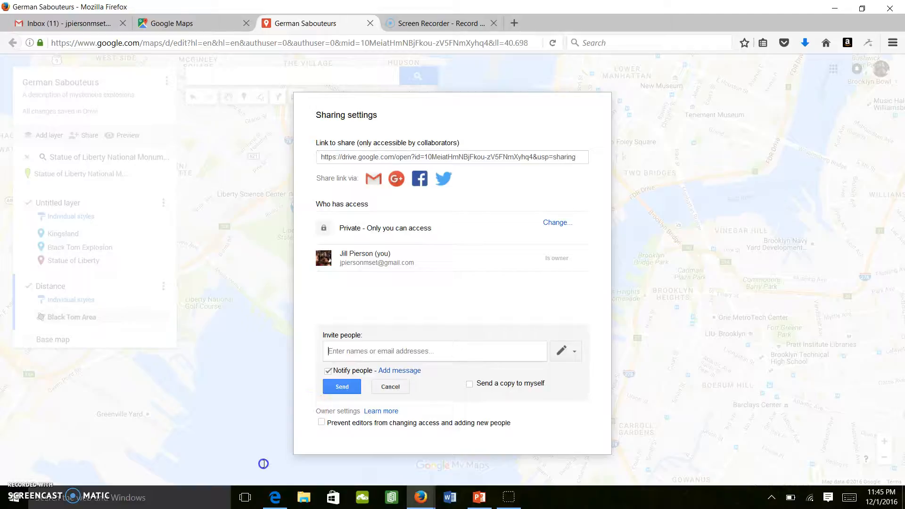
click(343, 388)
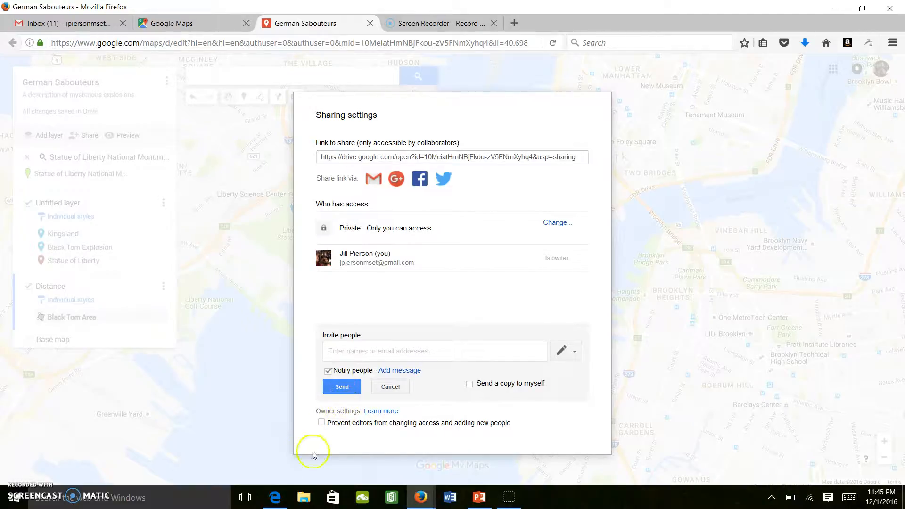